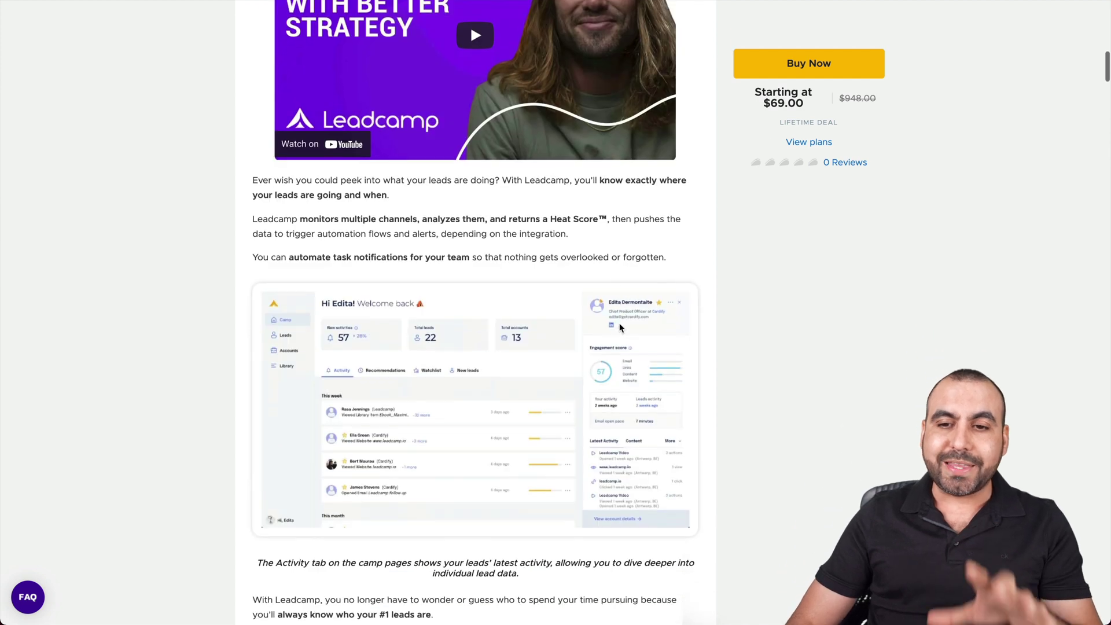
Review the Leadcamp deal page's description, deal terms, included features and the three license tiers.
scroll(619, 328, "down", 6)
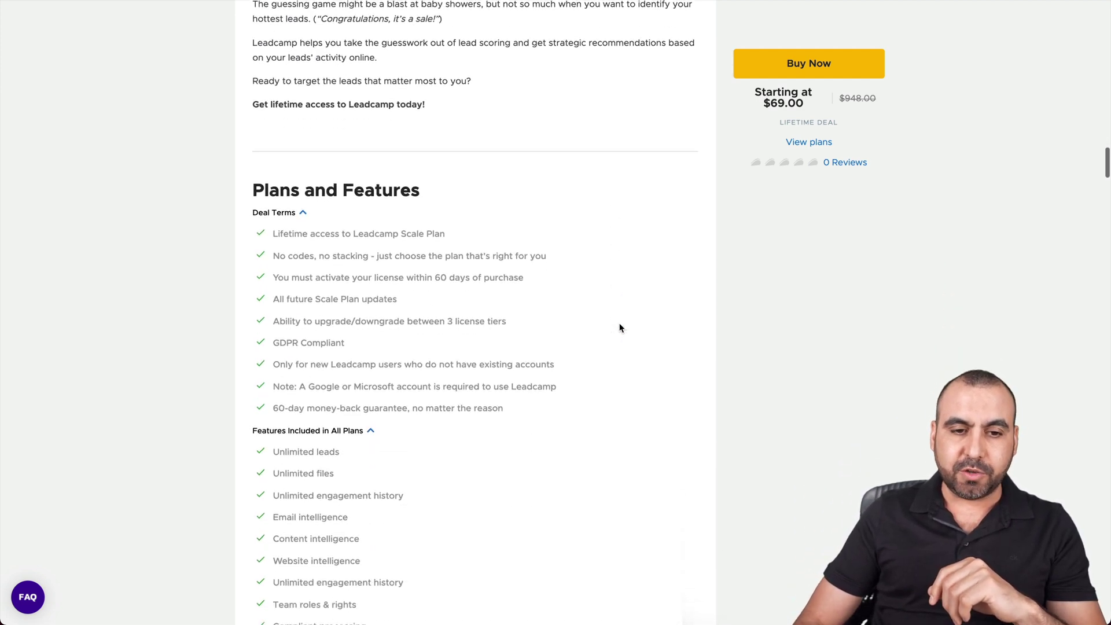
scroll(620, 328, "down", 2)
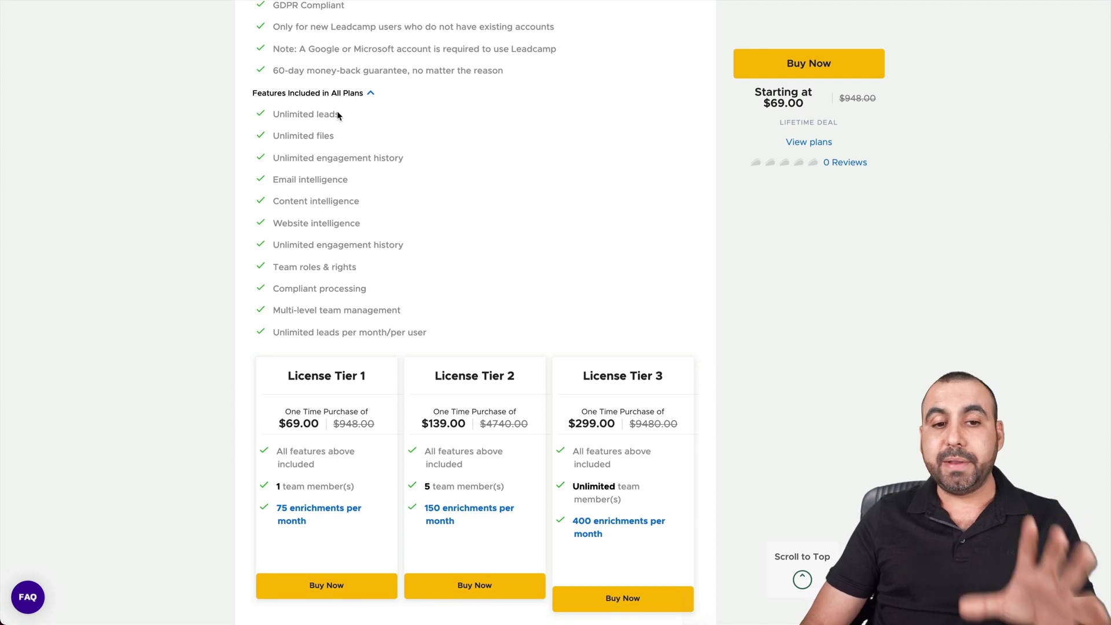
scroll(341, 145, "down", 1)
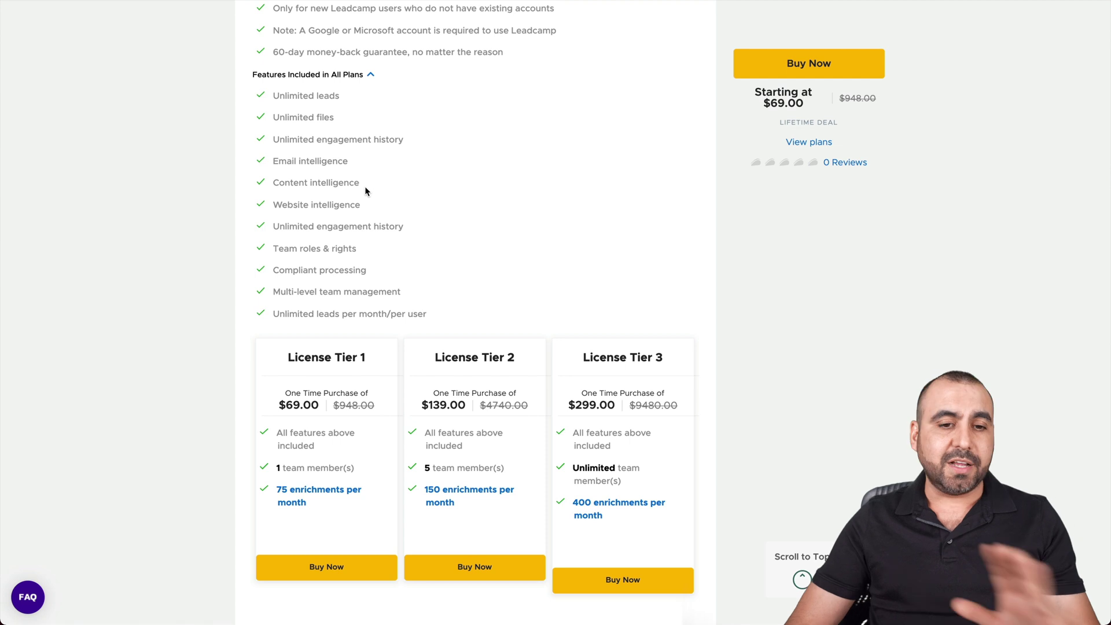
scroll(383, 201, "down", 2)
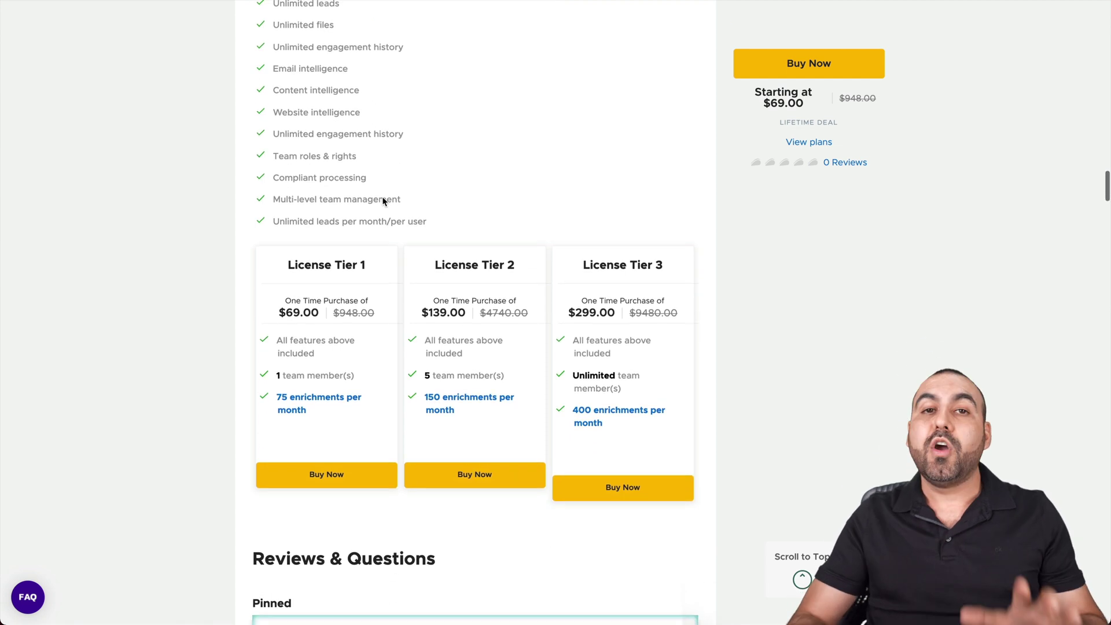
scroll(382, 200, "down", 1)
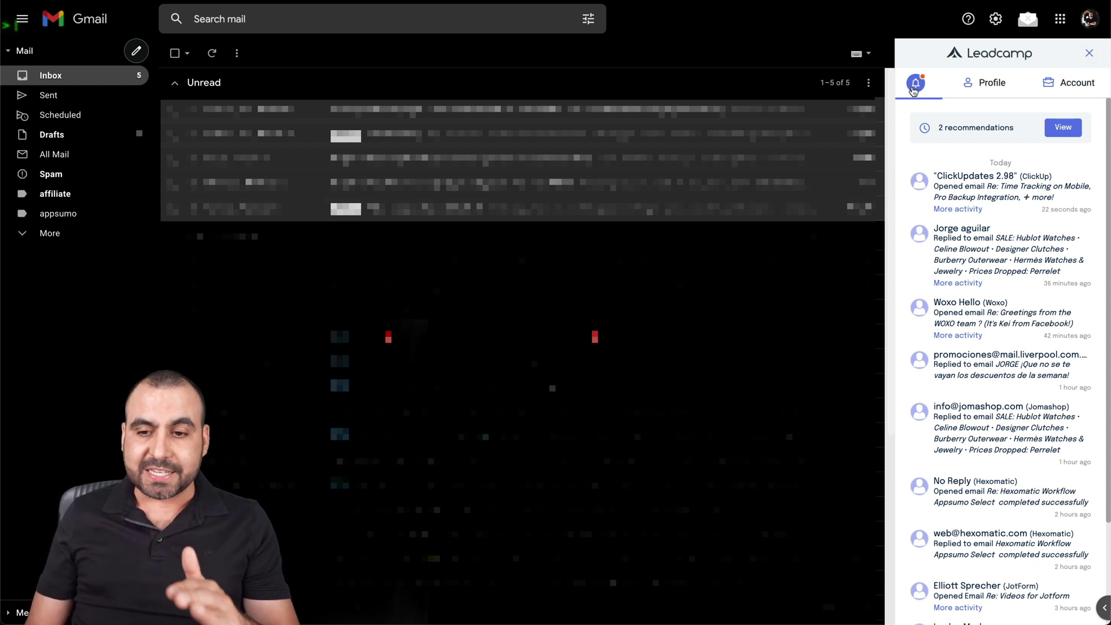
In Leadcamp's Gmail sidebar, open the "ClickUpdates 2.98" profile and review its heat score, insights, latest activity and details.
left_click(993, 85)
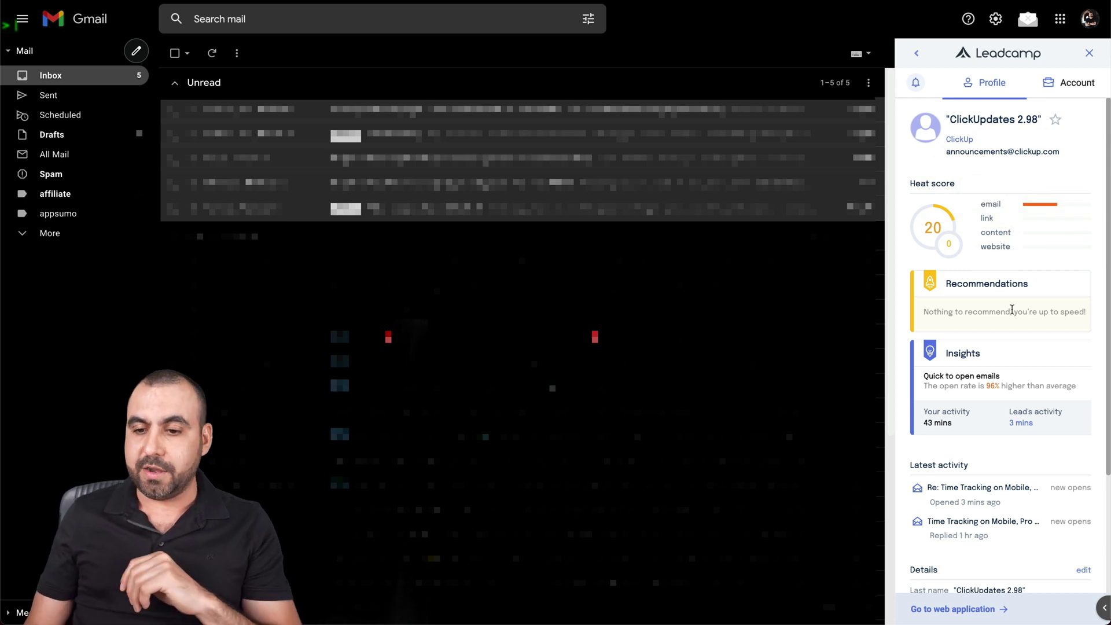
scroll(1012, 310, "down", 2)
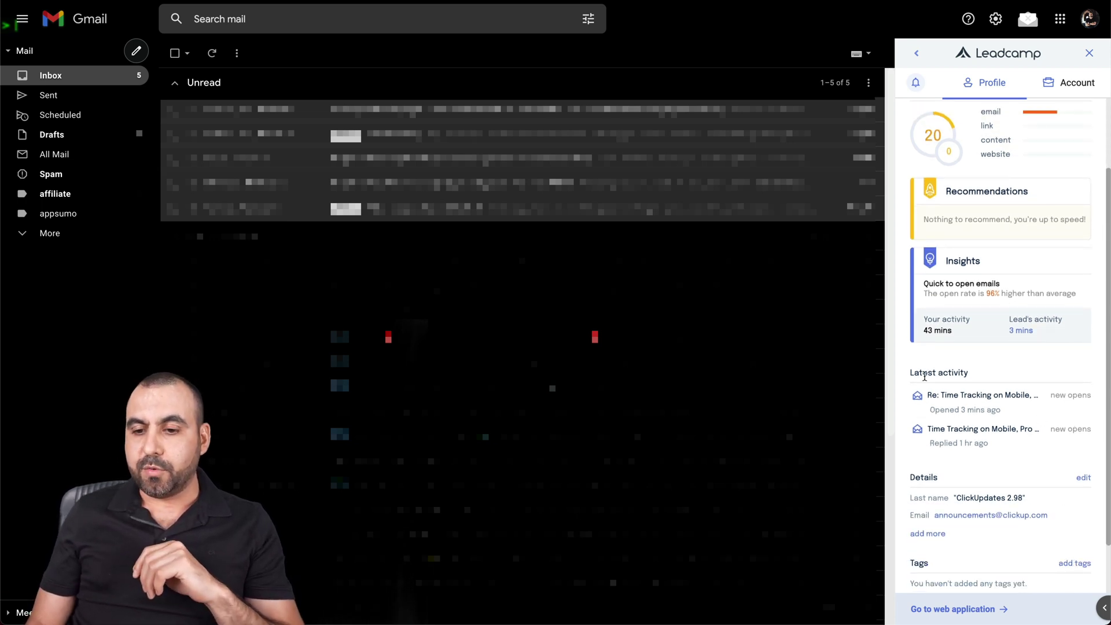
scroll(978, 394, "down", 1)
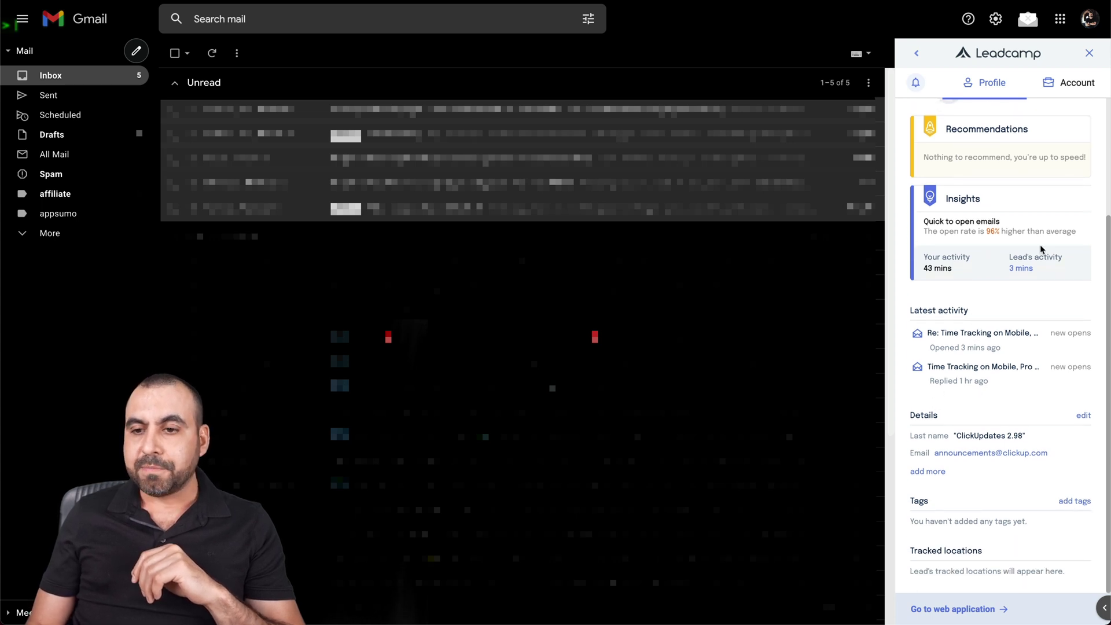
scroll(1042, 249, "up", 3)
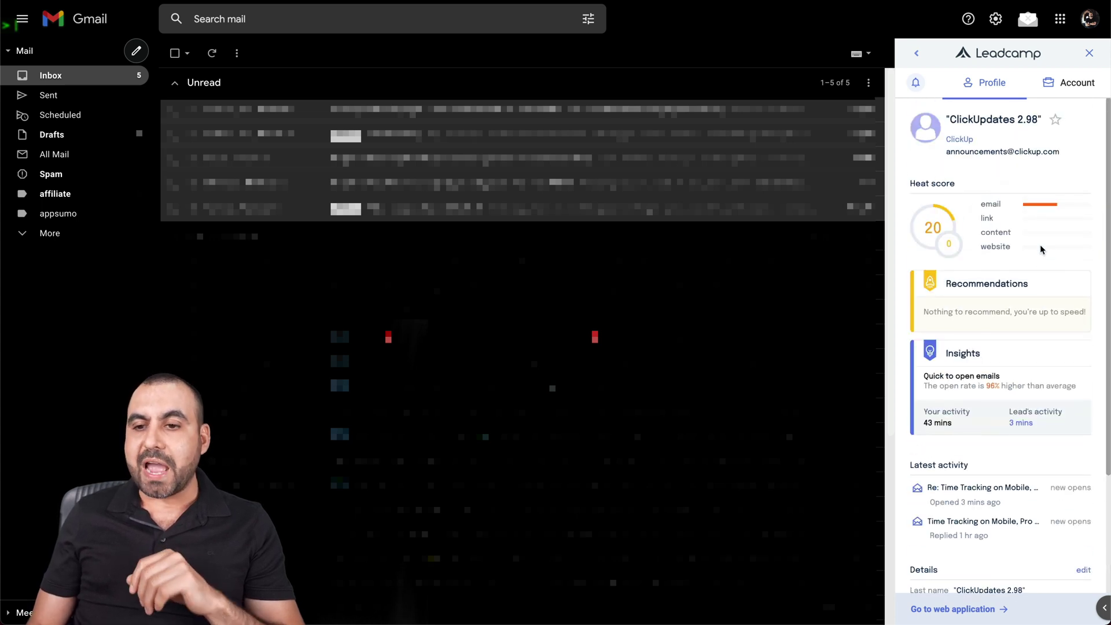
Show the ClickUp account information and examine its qualification criteria, company details, tags and leads.
left_click(1077, 82)
mouse_move(1014, 244)
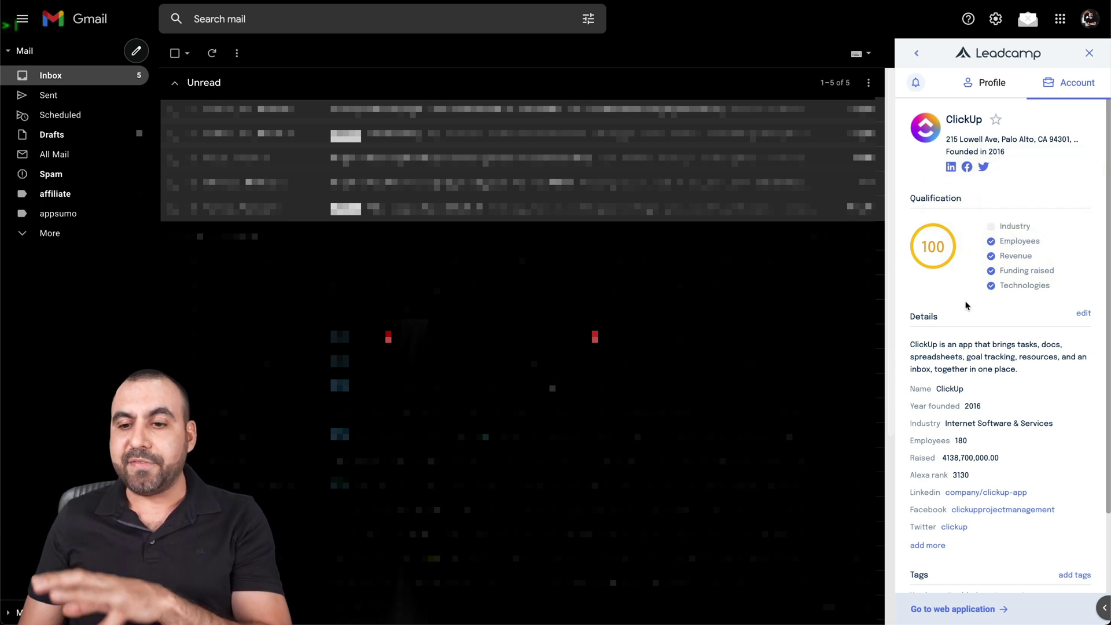
mouse_move(943, 226)
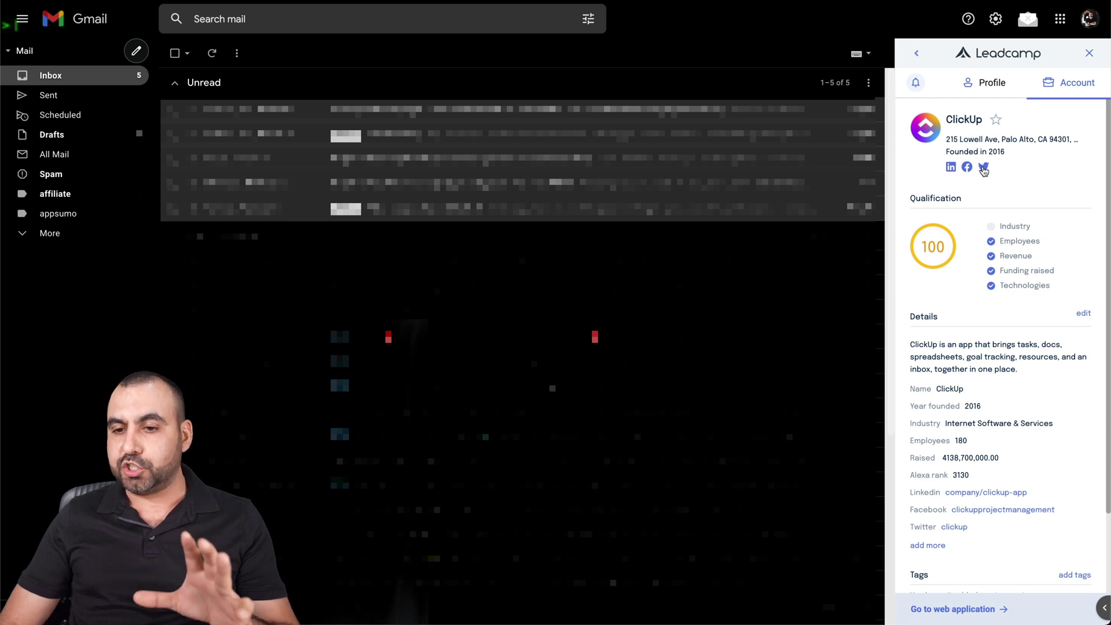
scroll(999, 194, "down", 2)
mouse_move(1018, 175)
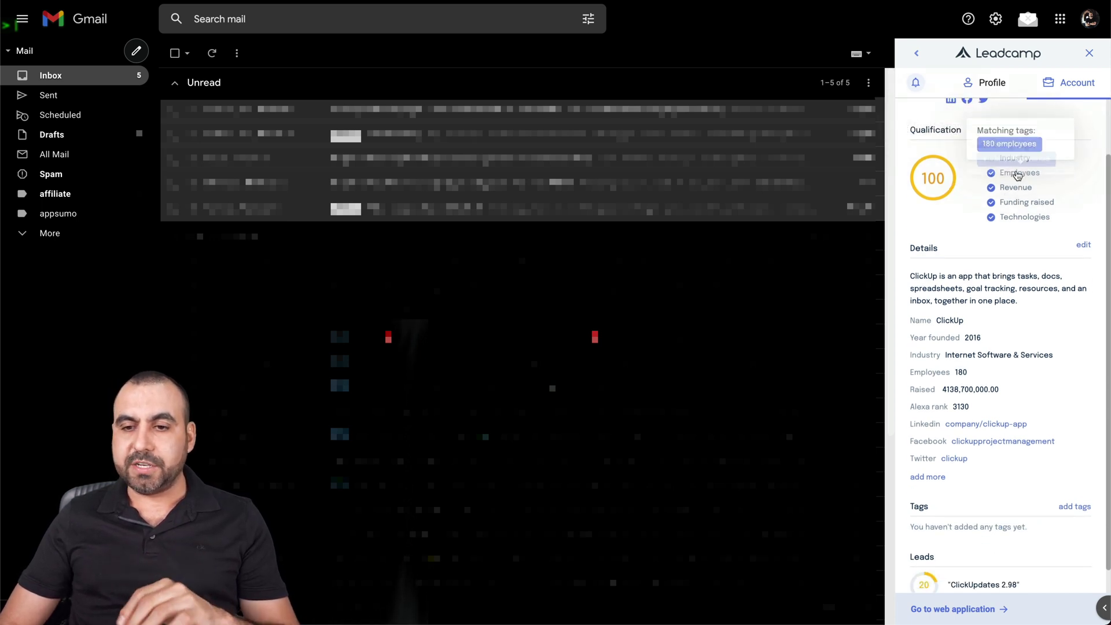
scroll(1013, 185, "down", 1)
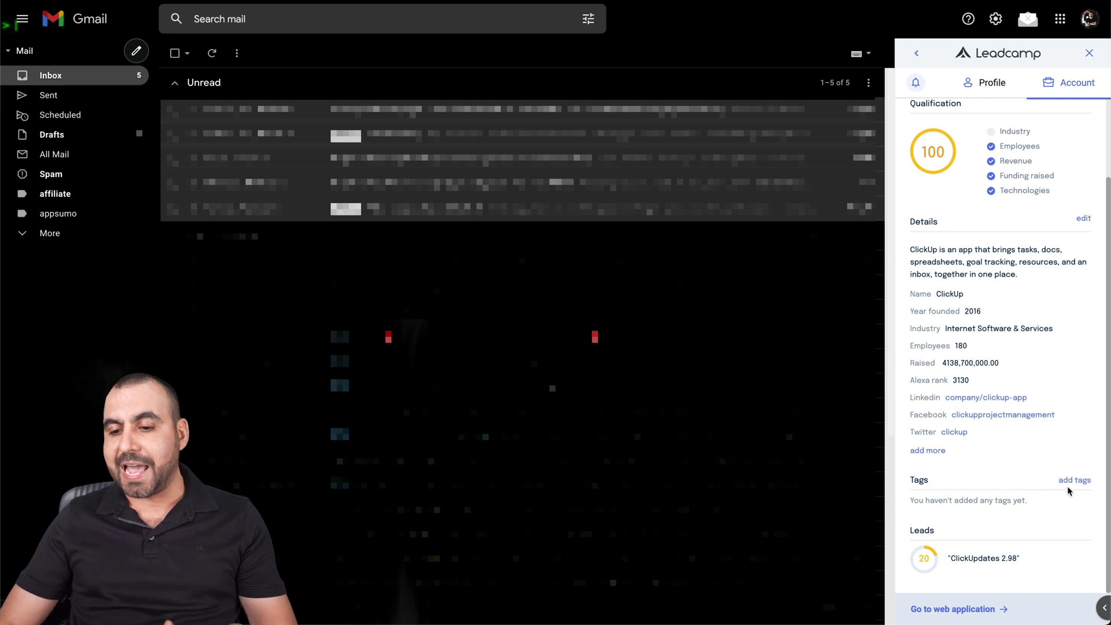
scroll(1064, 474, "up", 3)
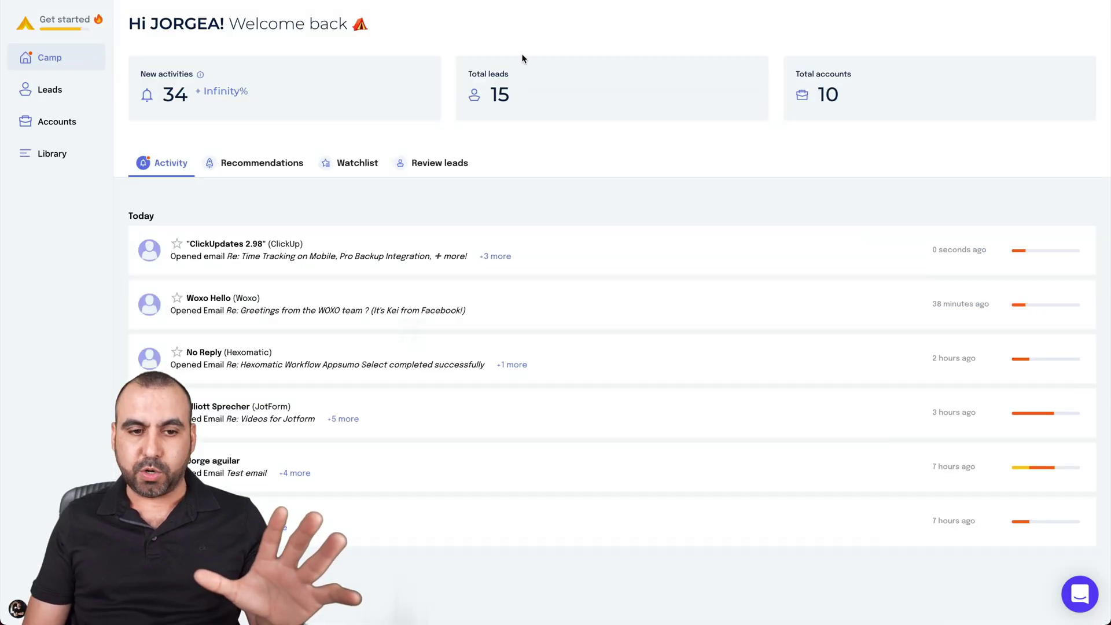
In the Leadcamp web application, open the WPDeveloper lead from the leads list and enrich it with Clearbit.
left_click(65, 93)
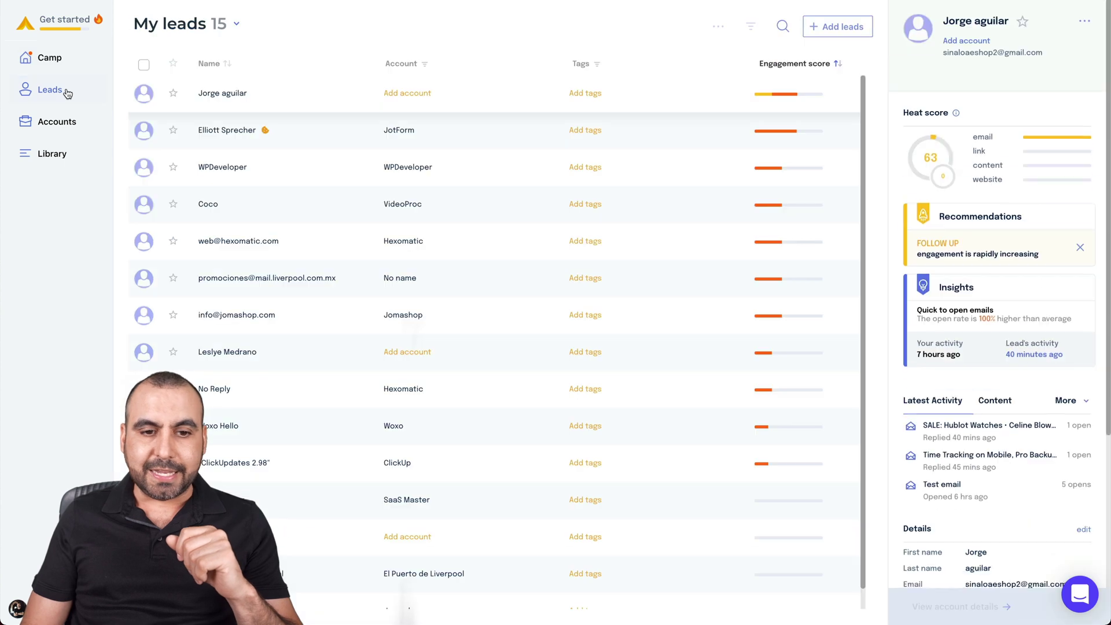
left_click(489, 185)
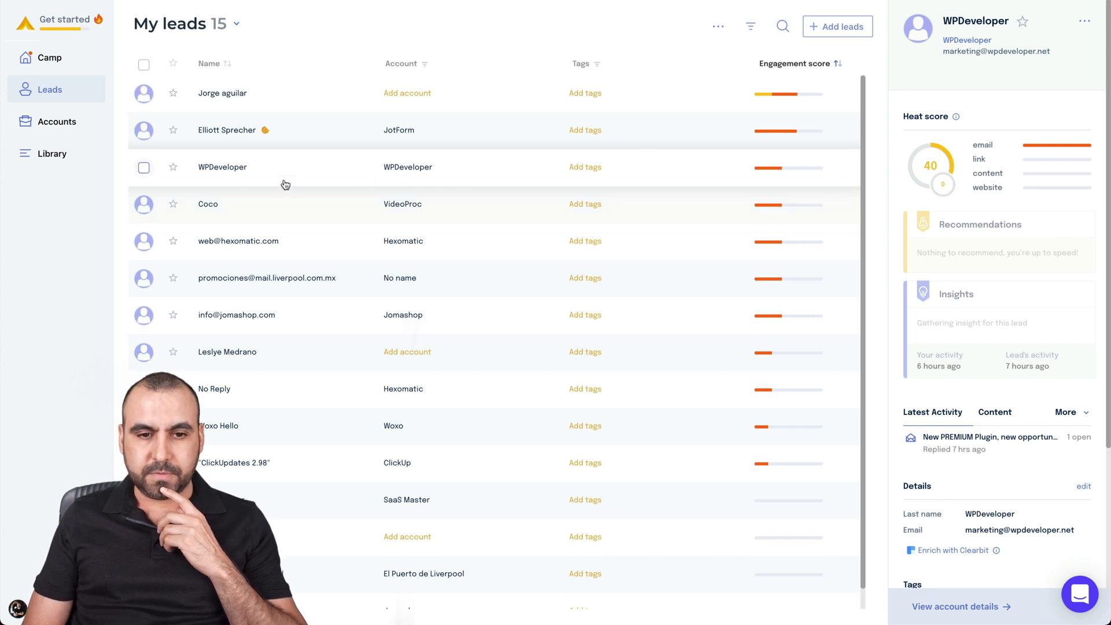
mouse_move(1007, 154)
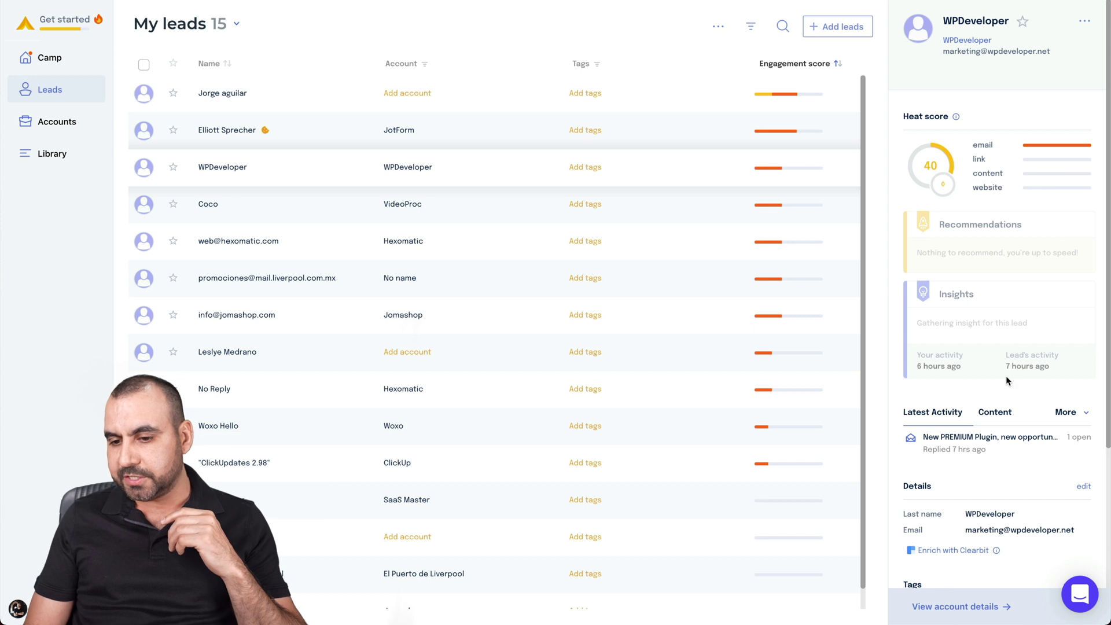
scroll(1006, 376, "down", 3)
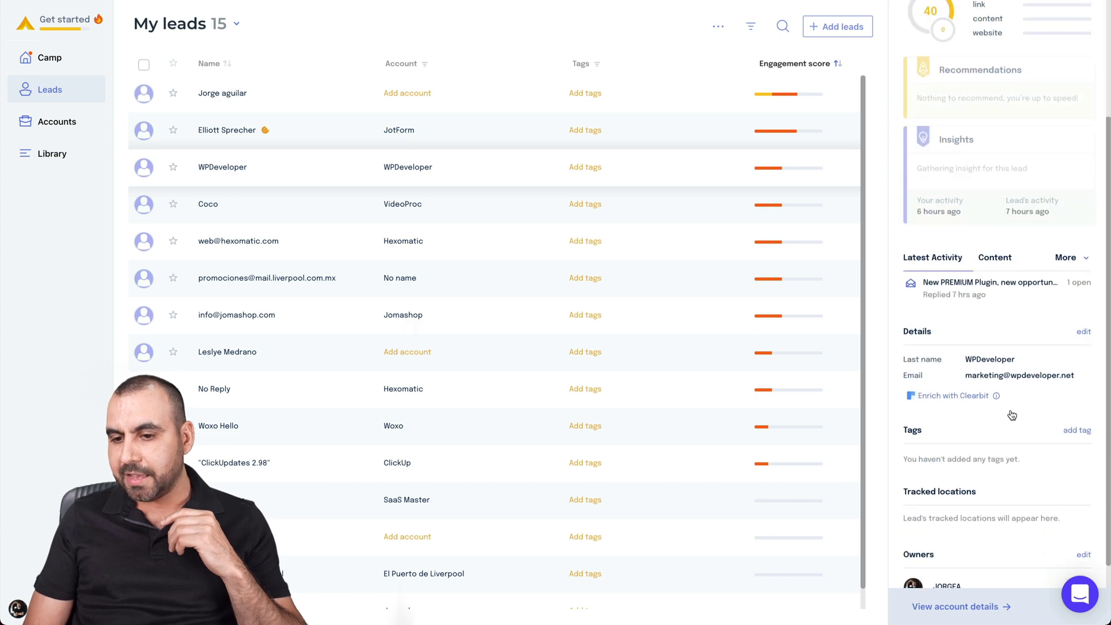
left_click(958, 397)
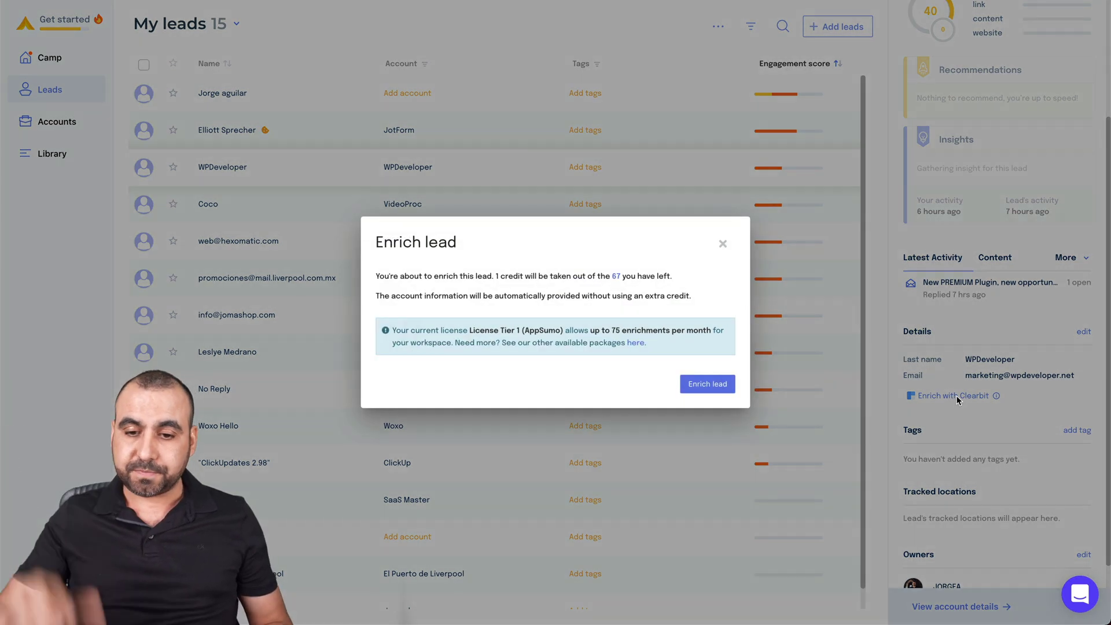
left_click(706, 382)
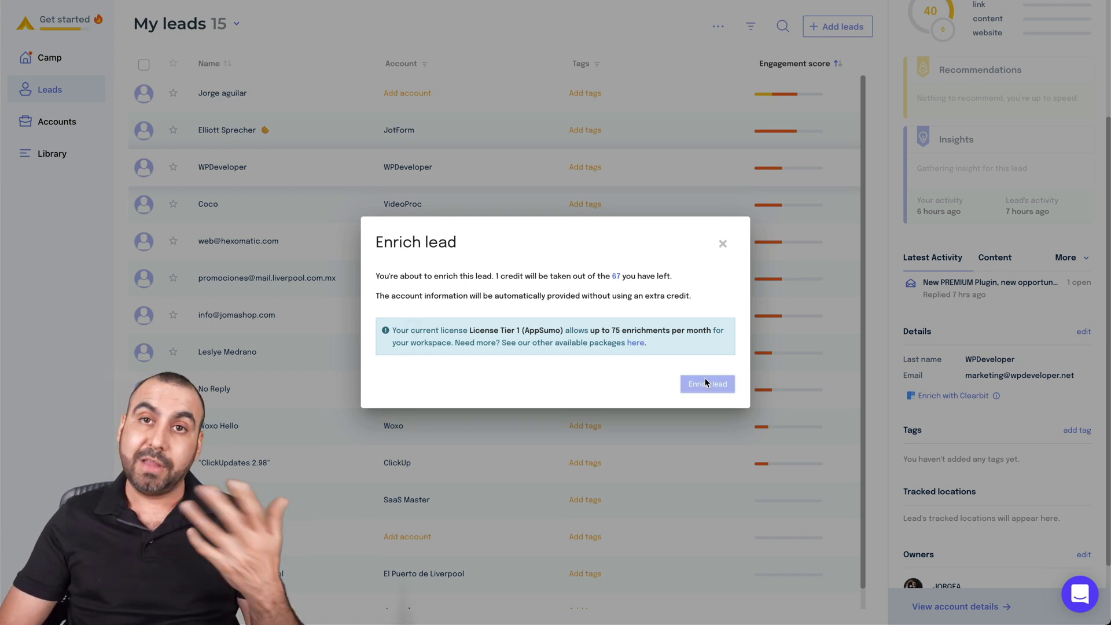
scroll(978, 359, "up", 3)
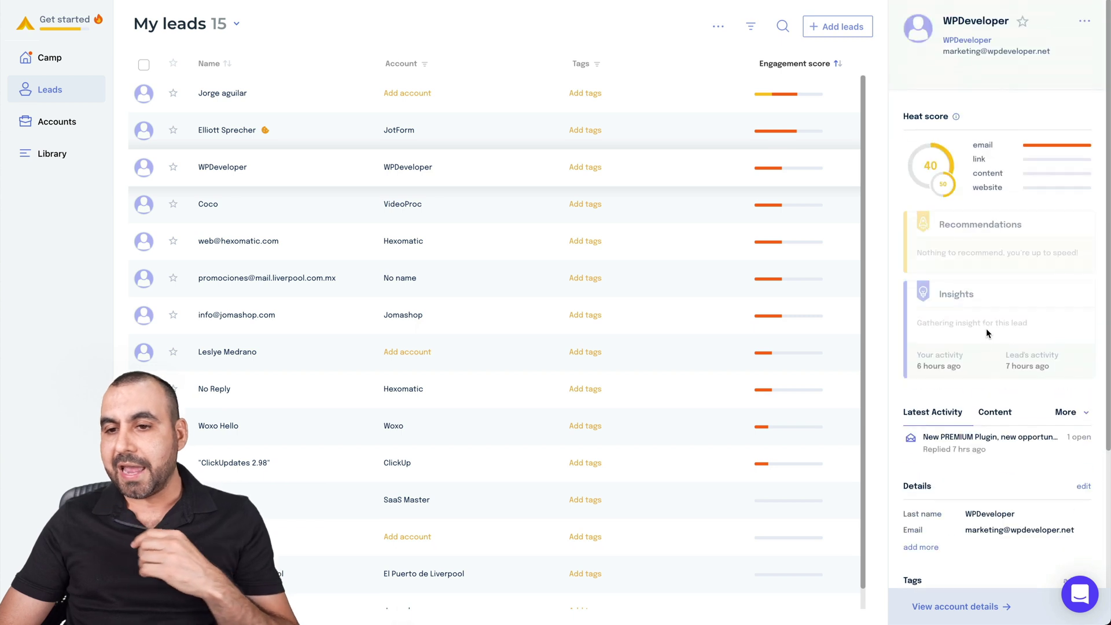
Open the account page of the WPDeveloper lead and examine its qualification score and each matching criterion.
left_click(971, 40)
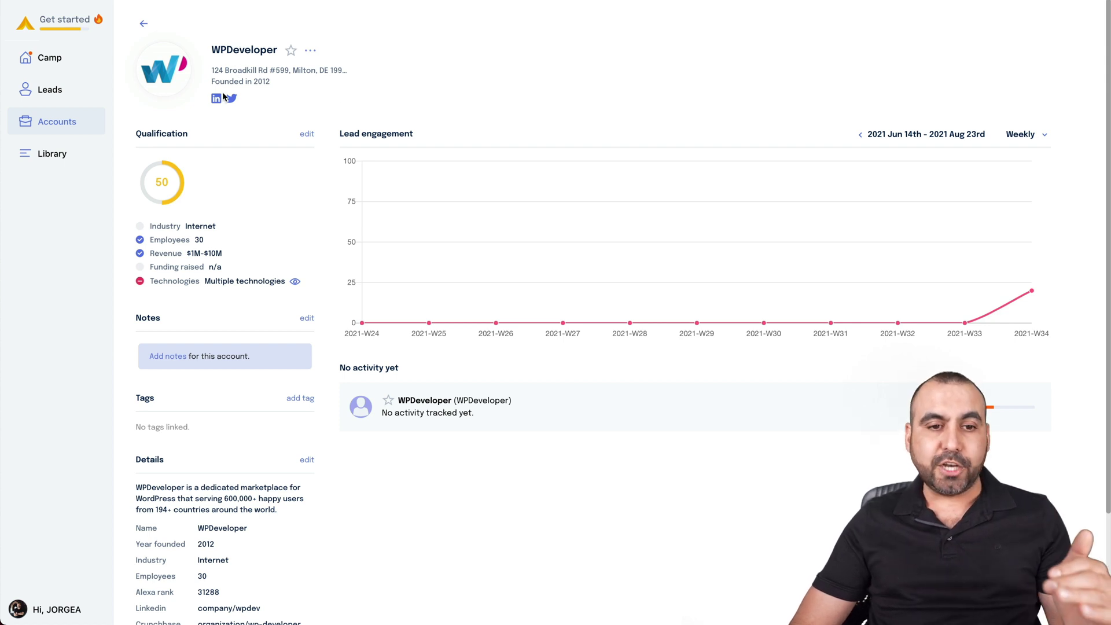
mouse_move(164, 165)
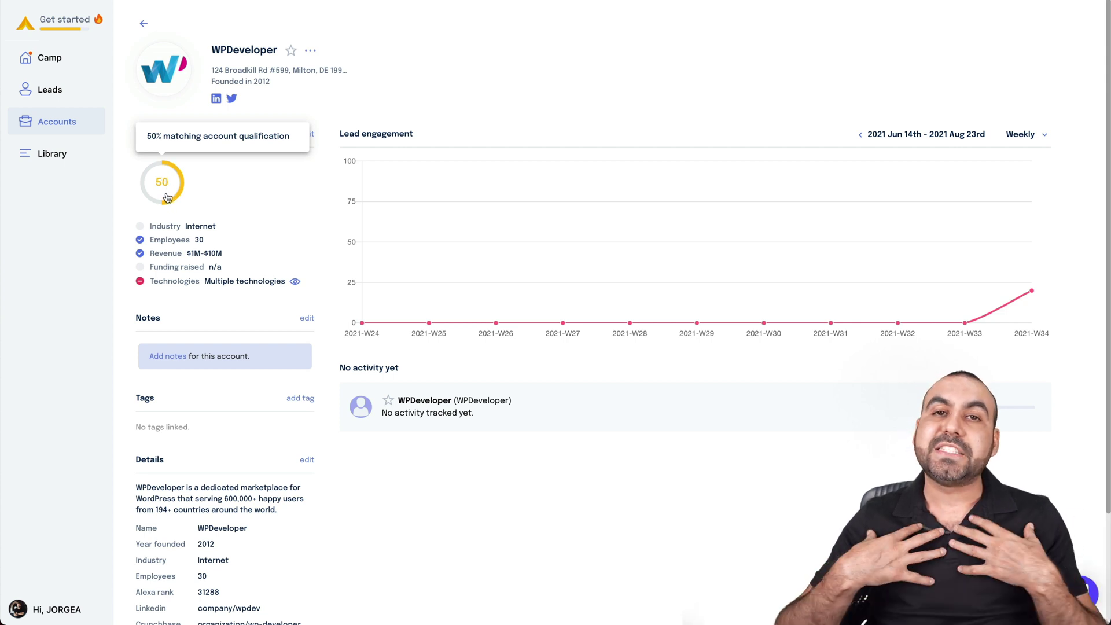
mouse_move(161, 228)
mouse_move(154, 281)
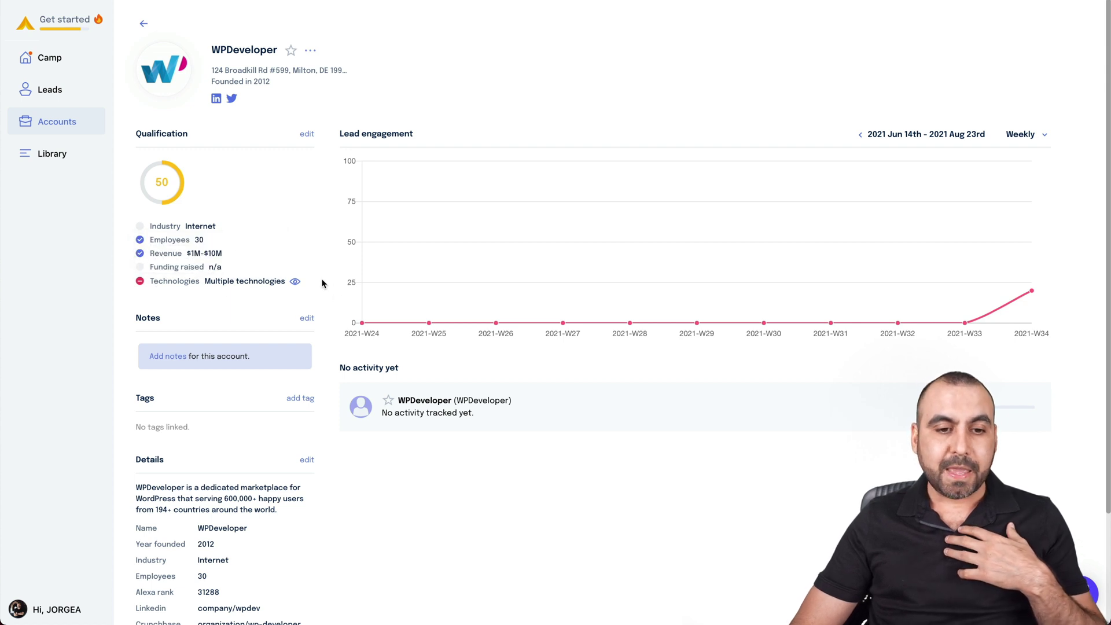
mouse_move(226, 229)
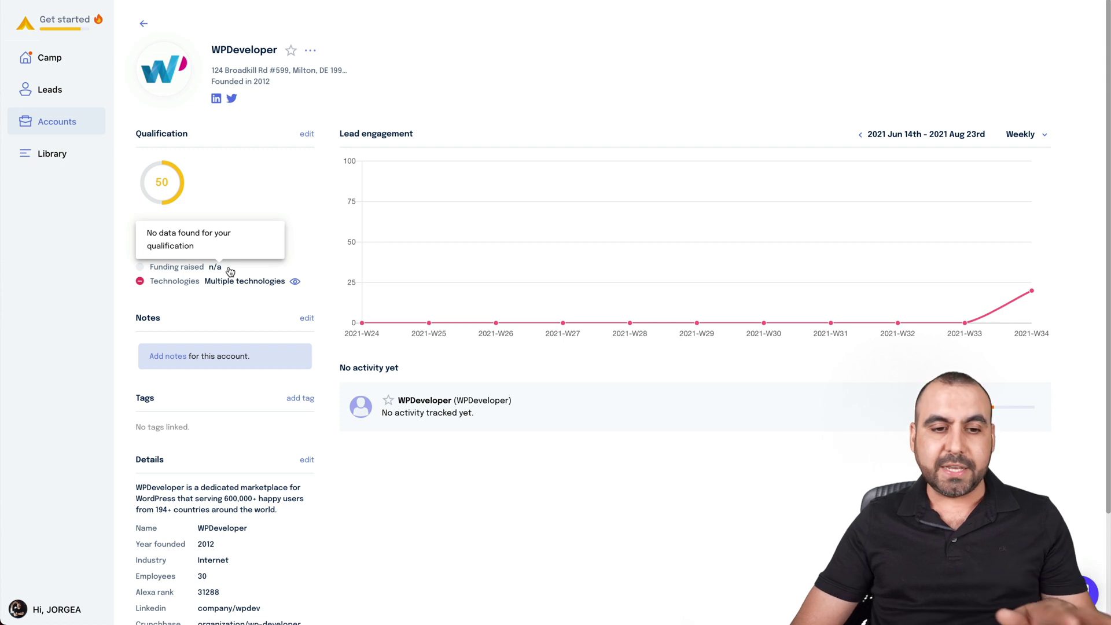
mouse_move(276, 283)
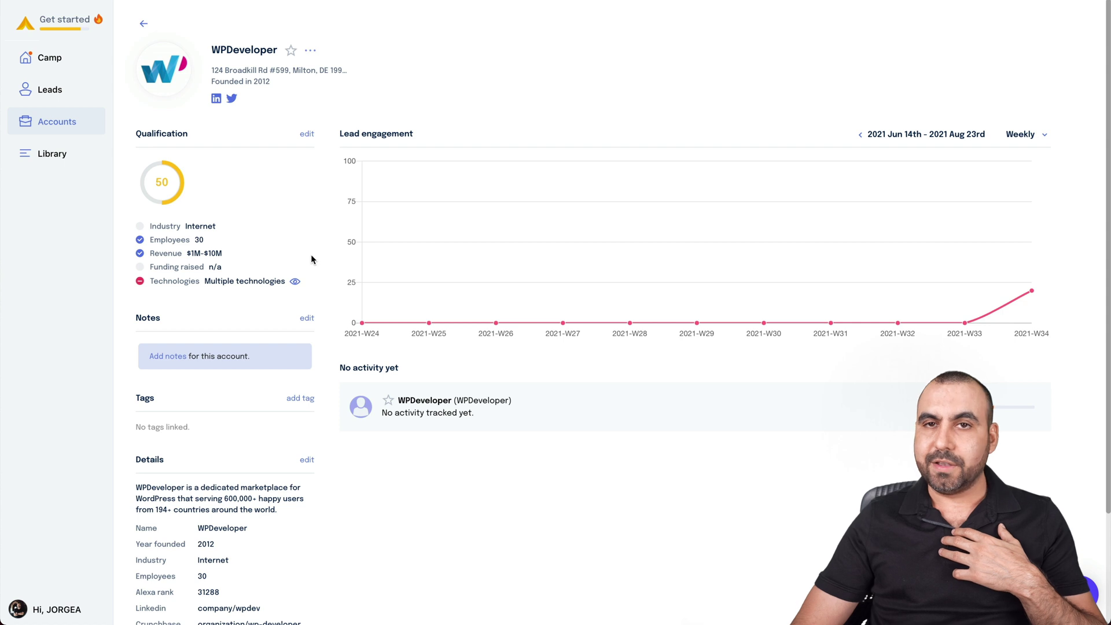
Review the WPDeveloper account's company details, owners and weekly lead engagement chart.
scroll(311, 253, "down", 3)
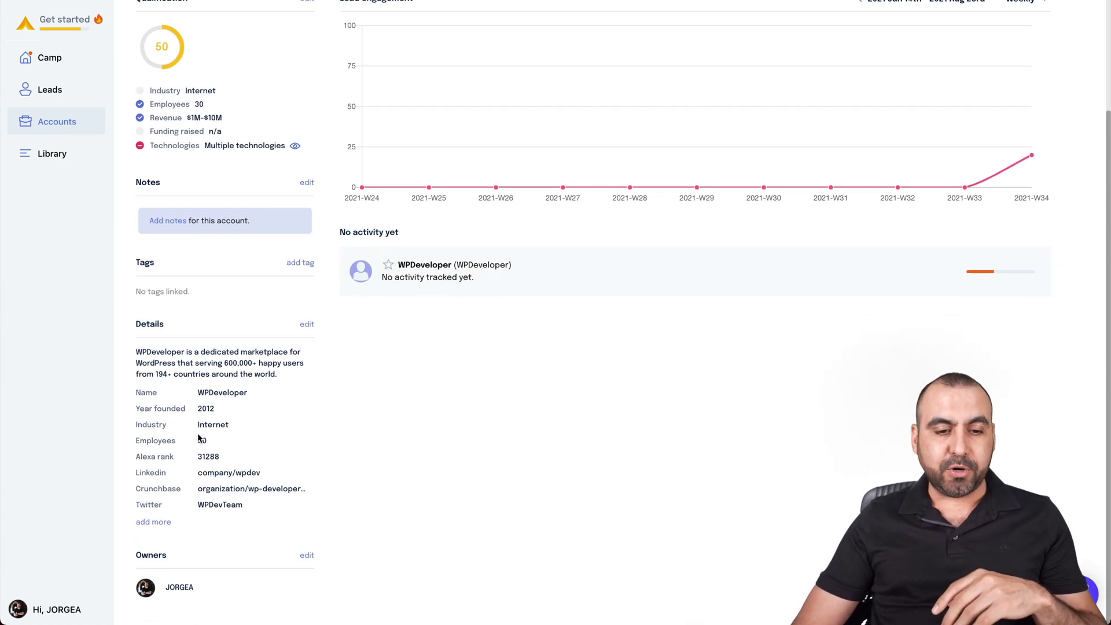
scroll(236, 420, "up", 3)
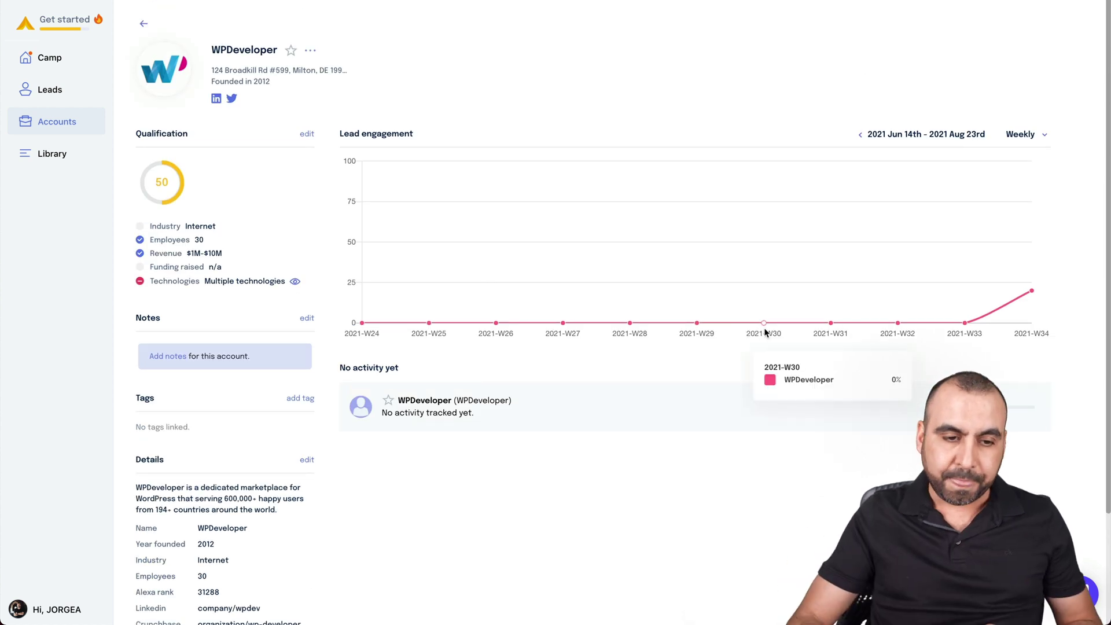
scroll(765, 333, "down", 2)
scroll(764, 333, "up", 2)
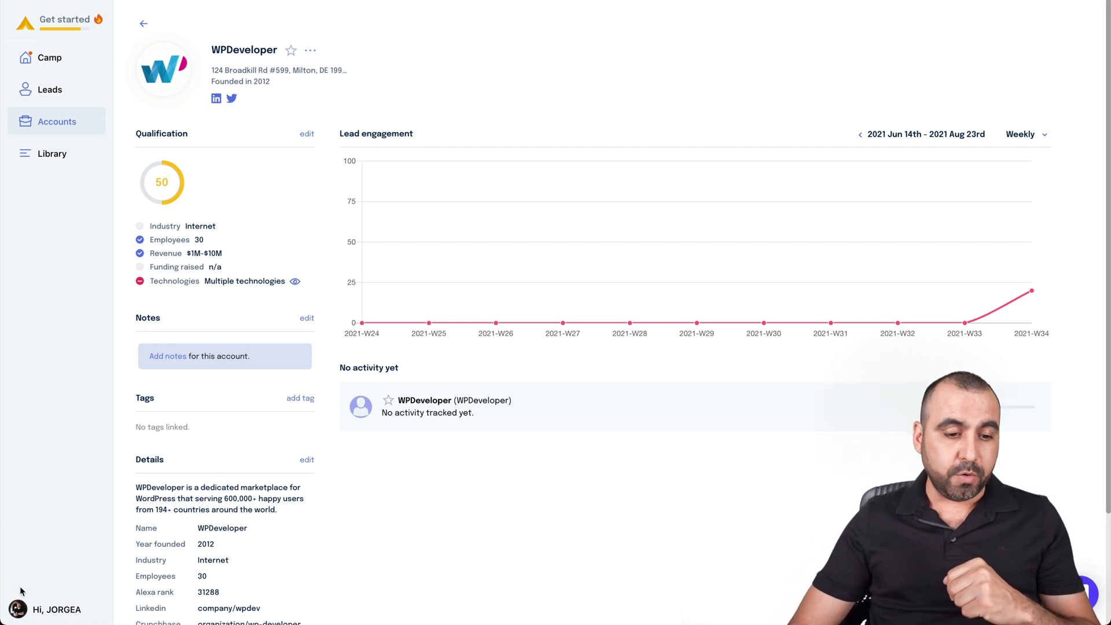
Open the account qualification settings and review the qualification criteria.
left_click(19, 609)
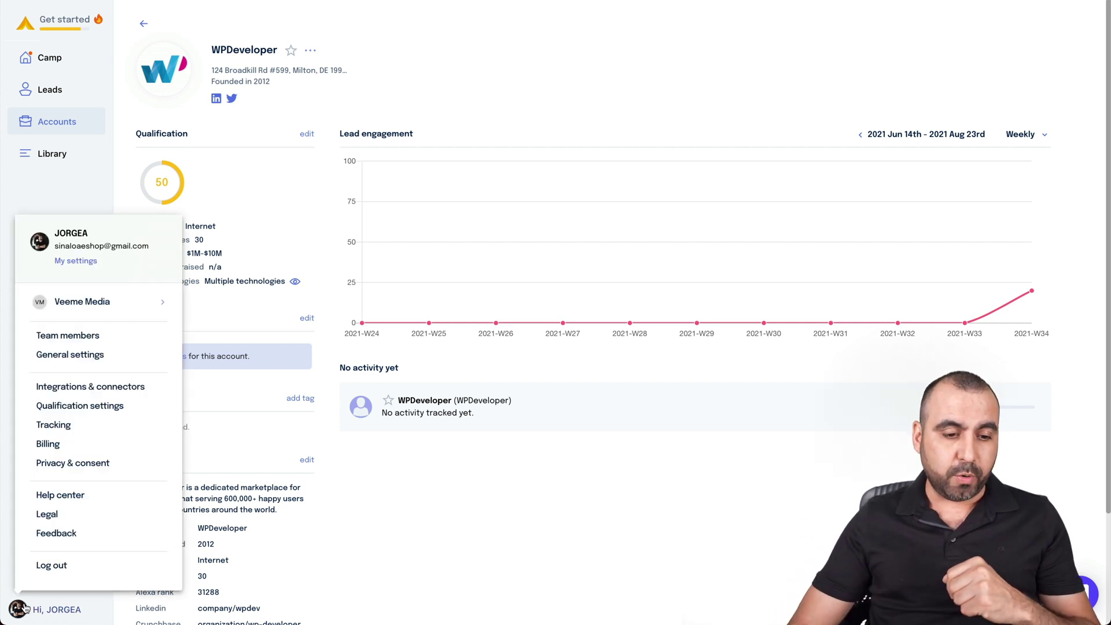
left_click(67, 407)
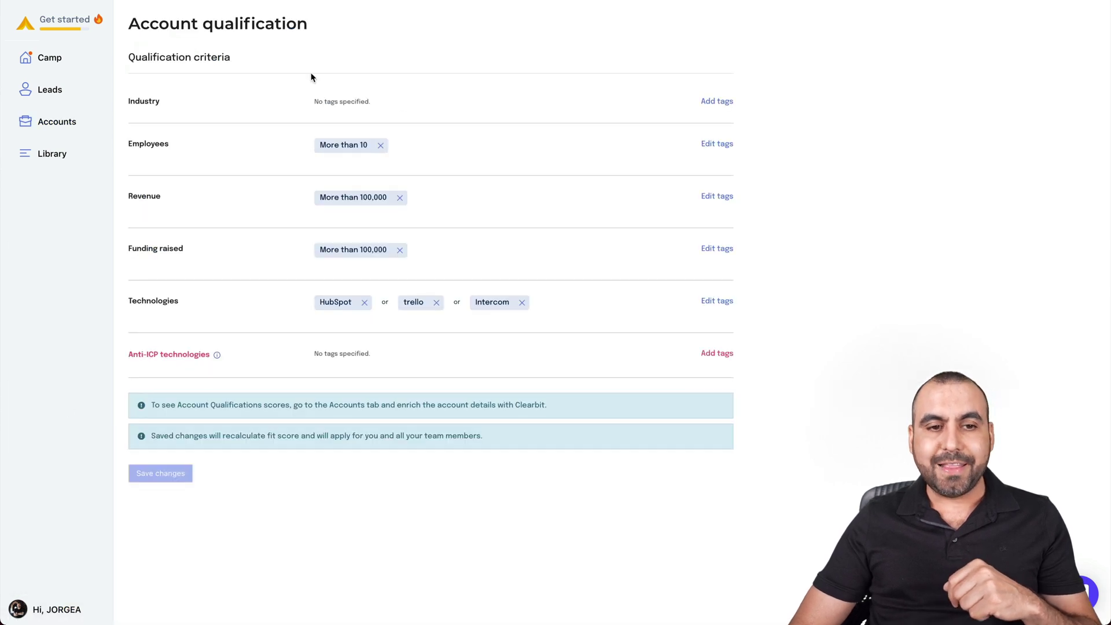
left_click_drag(132, 59, 286, 62)
left_click(285, 62)
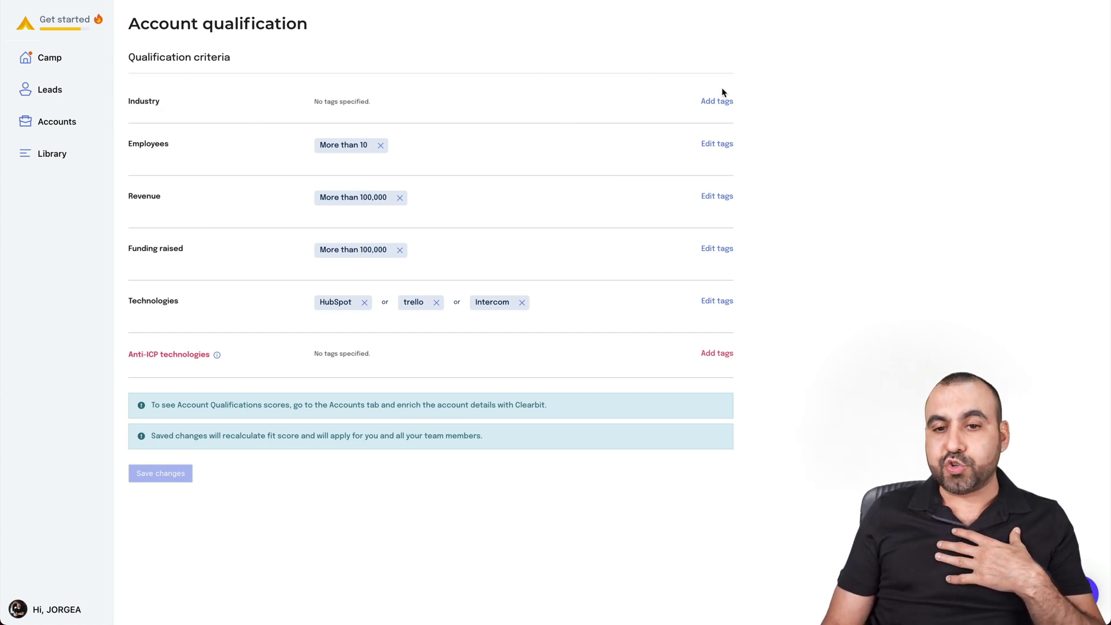
Try selecting the Automotive and Photography tags for the Industry criterion, clear them and leave without saving.
left_click(716, 103)
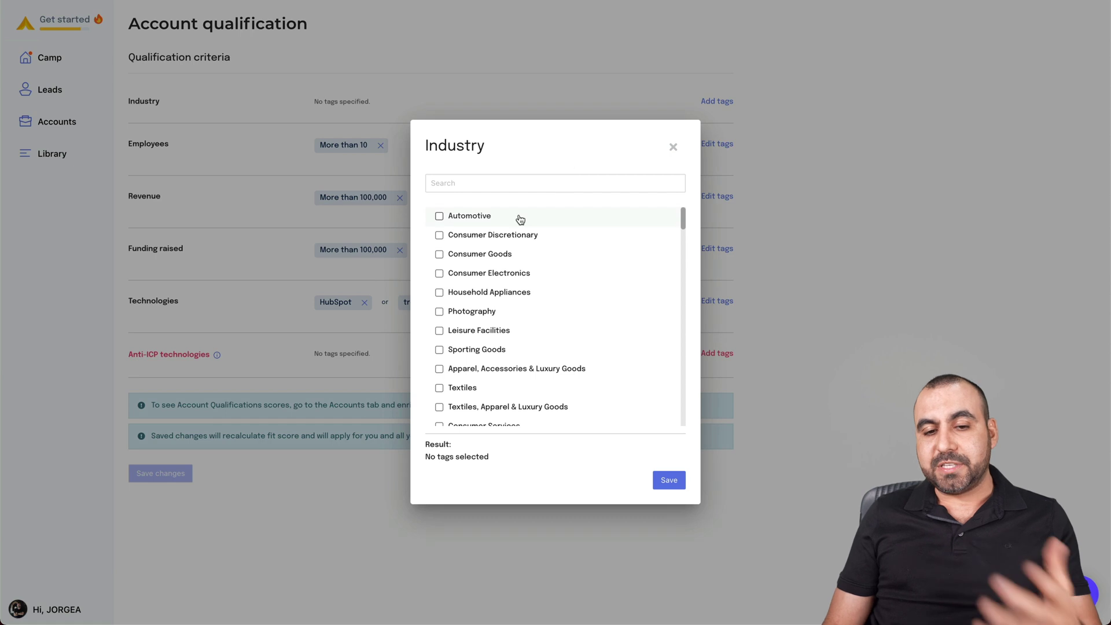
left_click(440, 218)
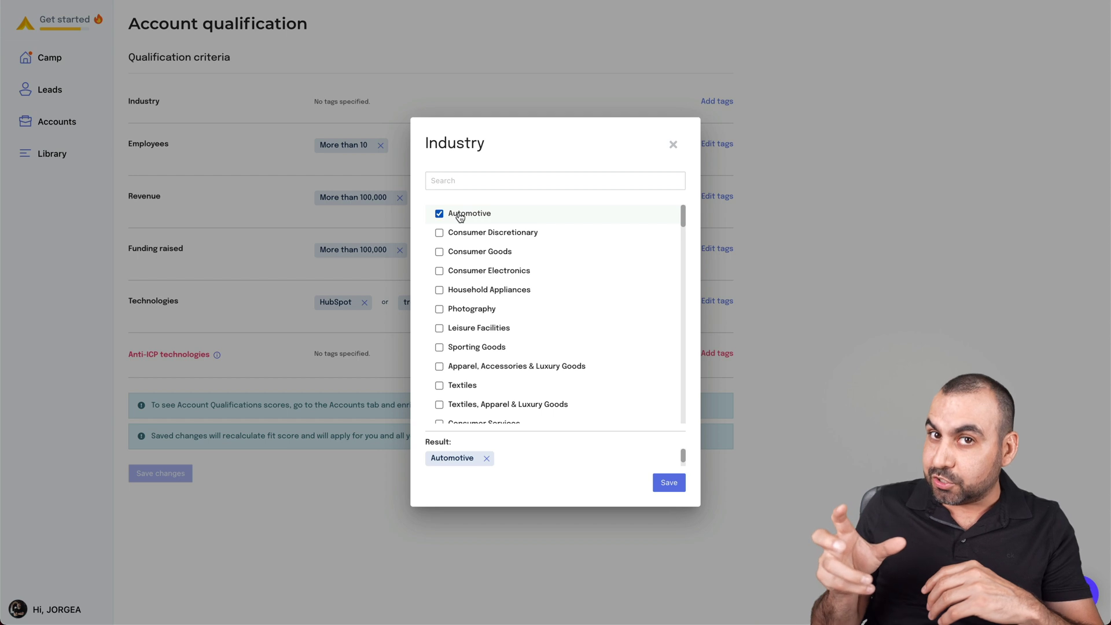
left_click(461, 215)
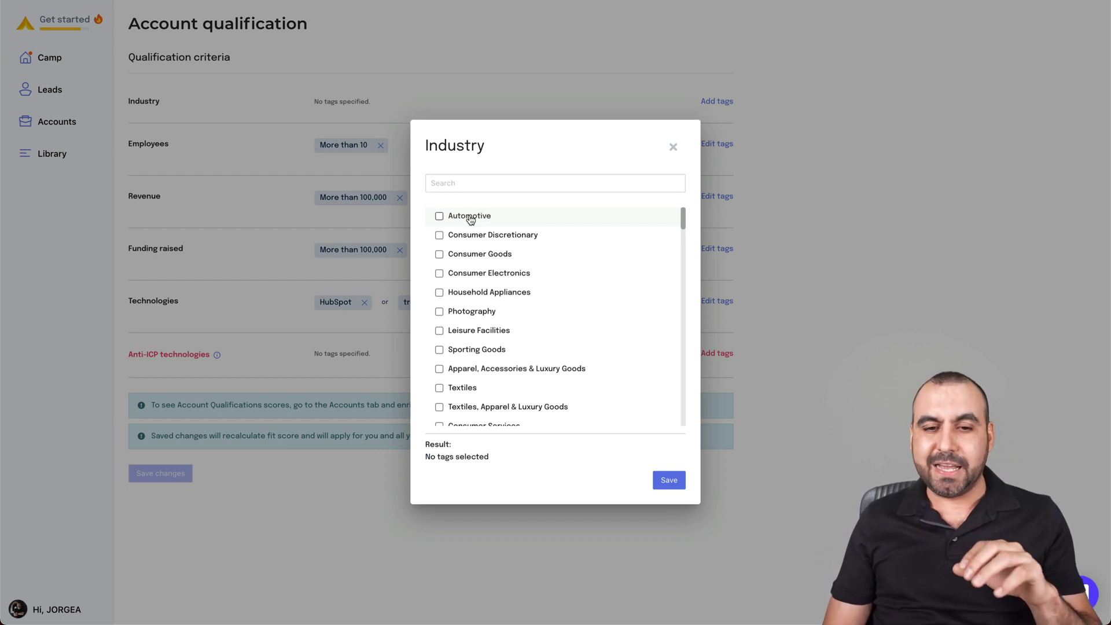
left_click(469, 217)
left_click(470, 311)
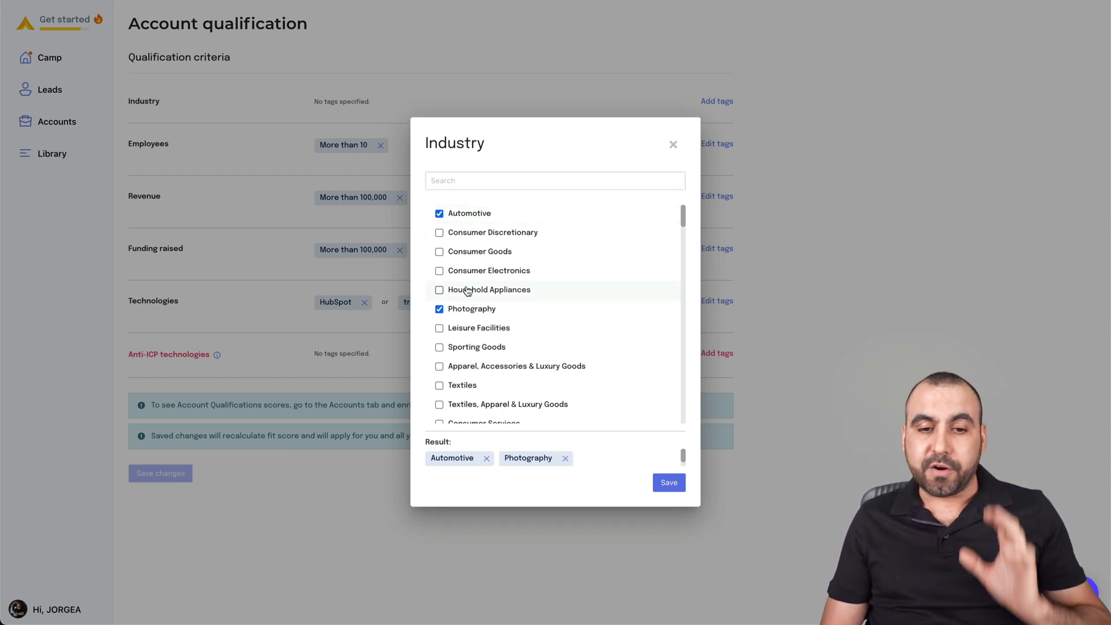
left_click(455, 216)
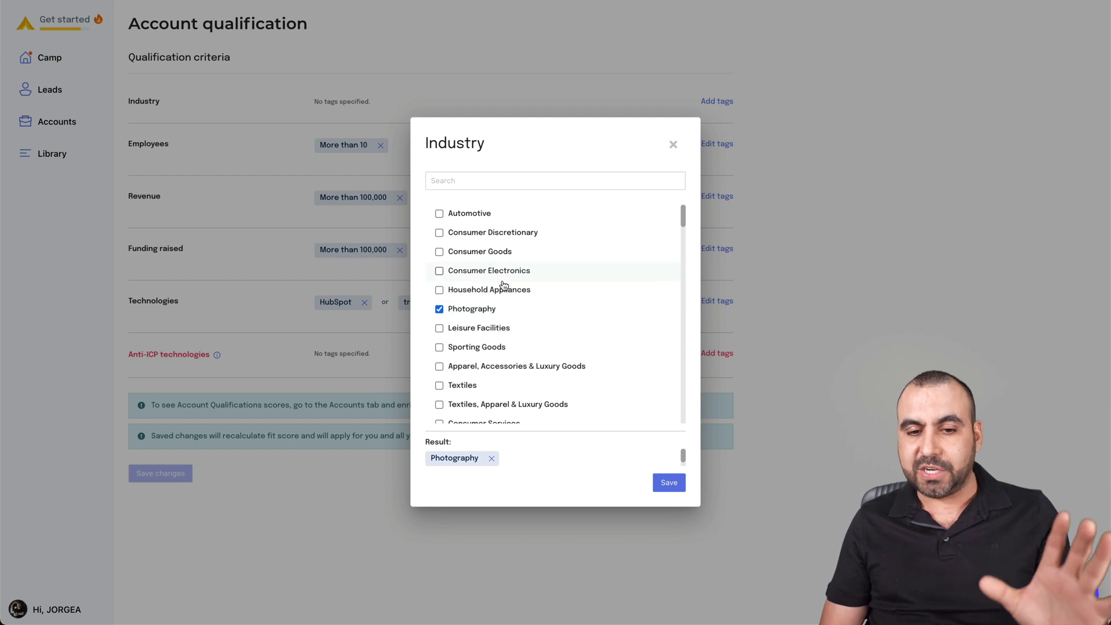
left_click(440, 310)
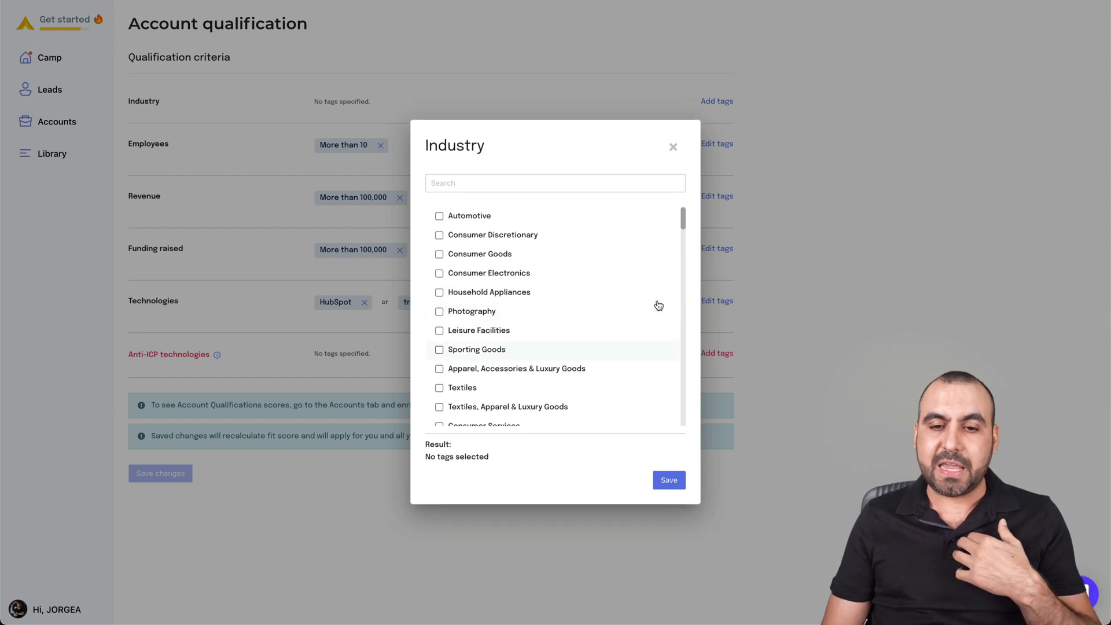
left_click(672, 150)
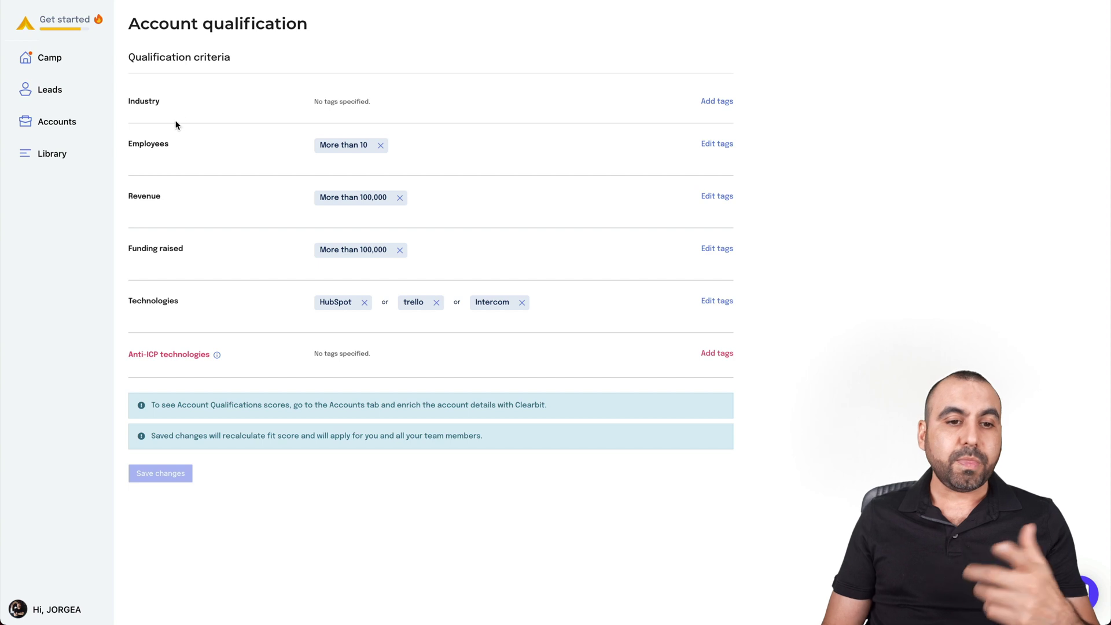
Try a maximum of 100 in the Employees criterion, clear it and leave without saving.
left_click(717, 143)
left_click(480, 292)
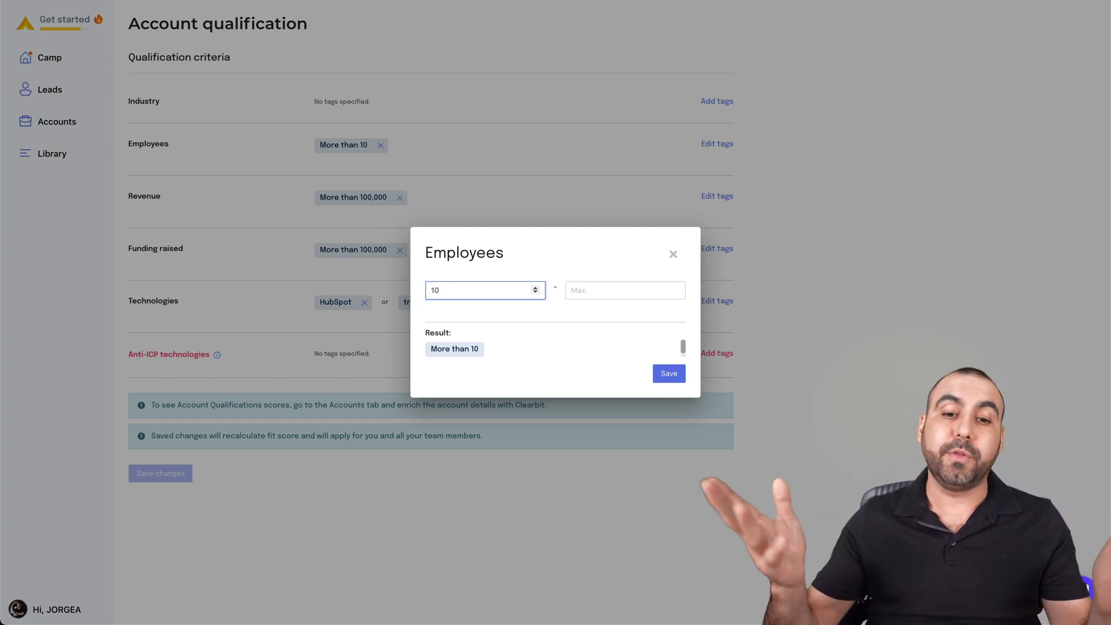
left_click(620, 289)
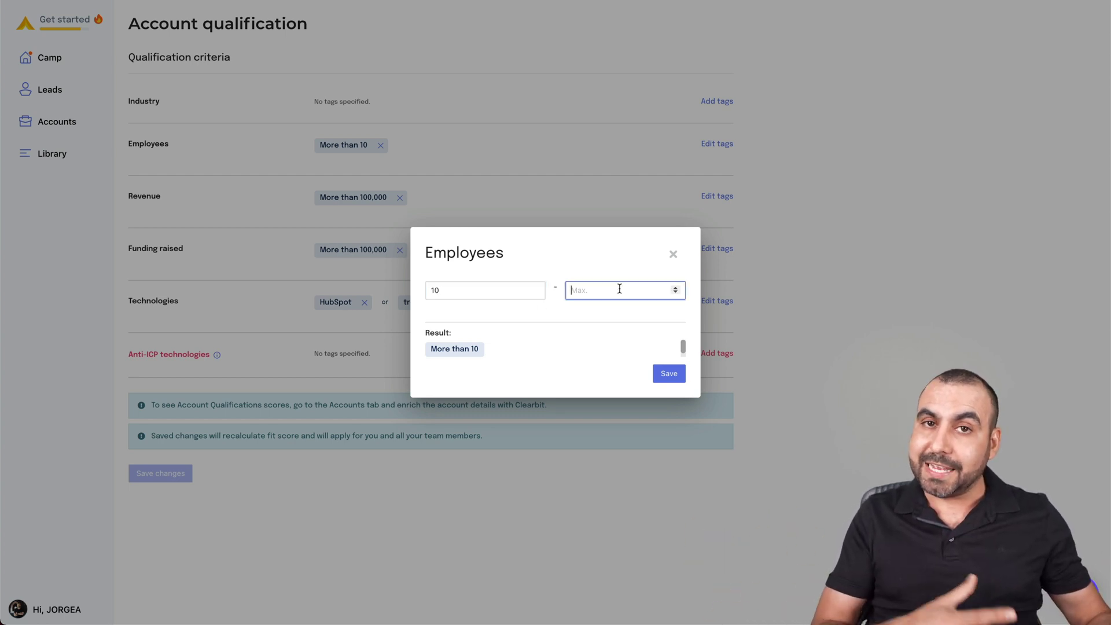
type("100")
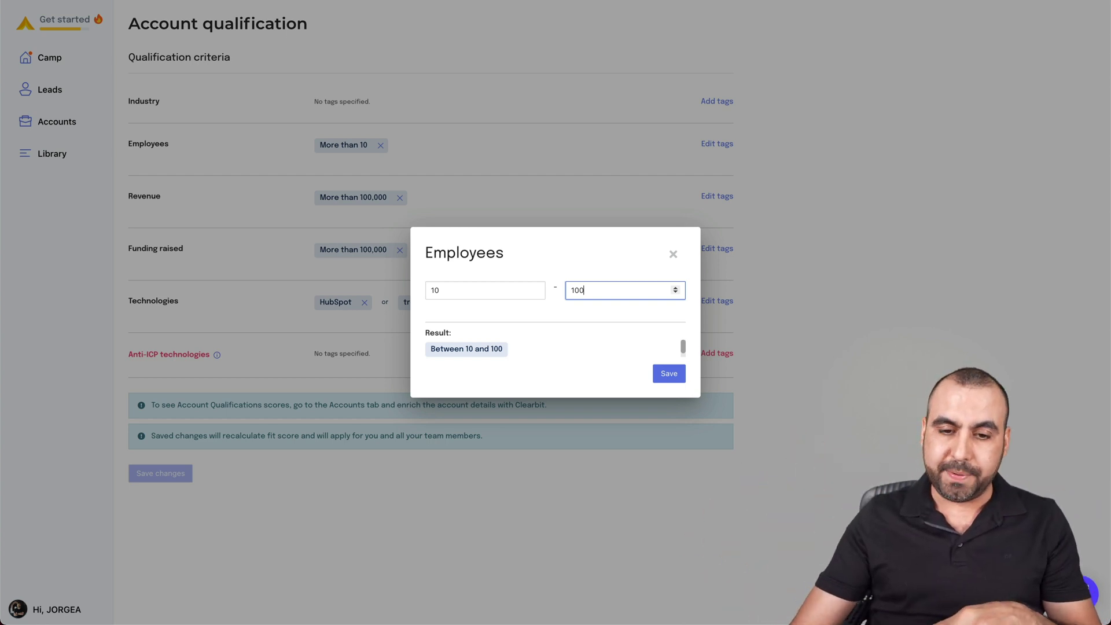
key("BackSpace")
key("BackSpace")
key("BackSpace")
left_click(675, 256)
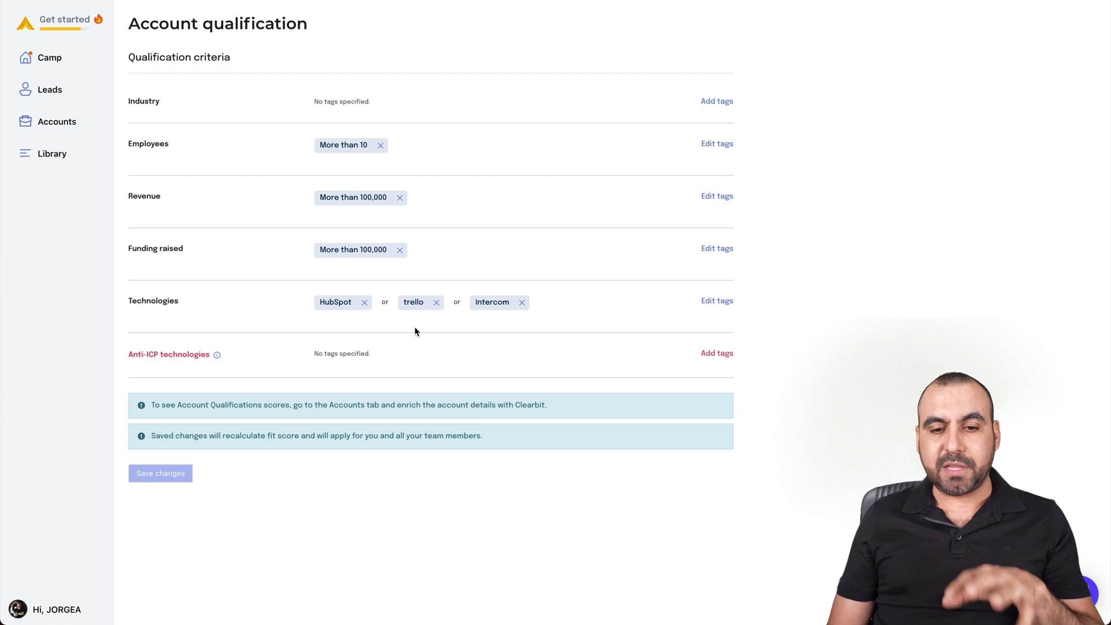
Browse the technology tags available for the Technologies criterion and leave the selection as it is.
left_click(721, 301)
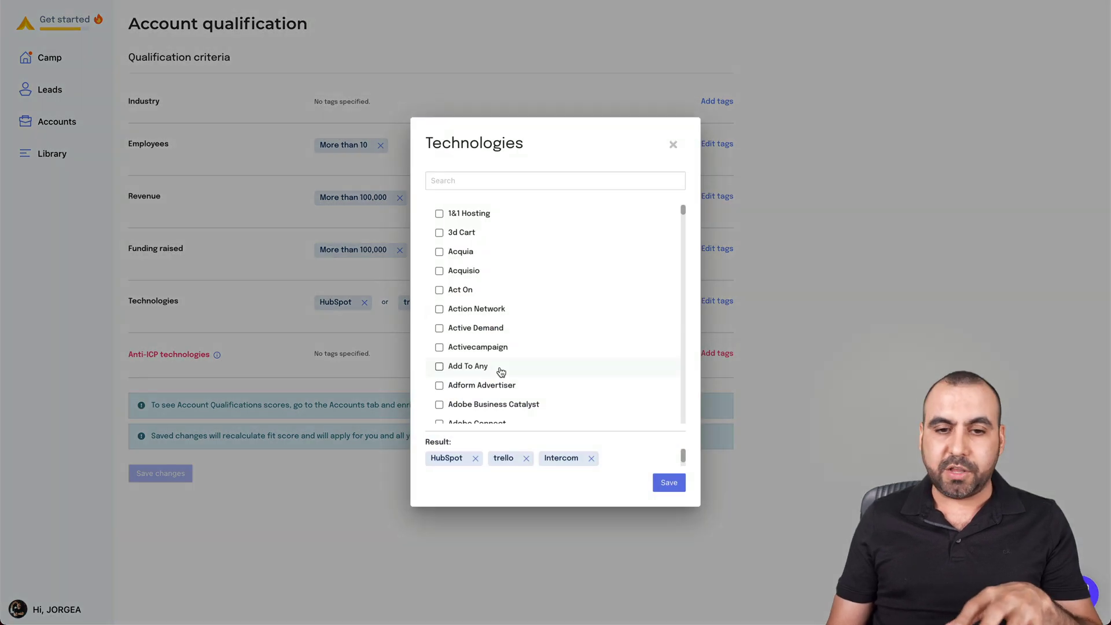
scroll(501, 371, "down", 5)
scroll(502, 371, "down", 10)
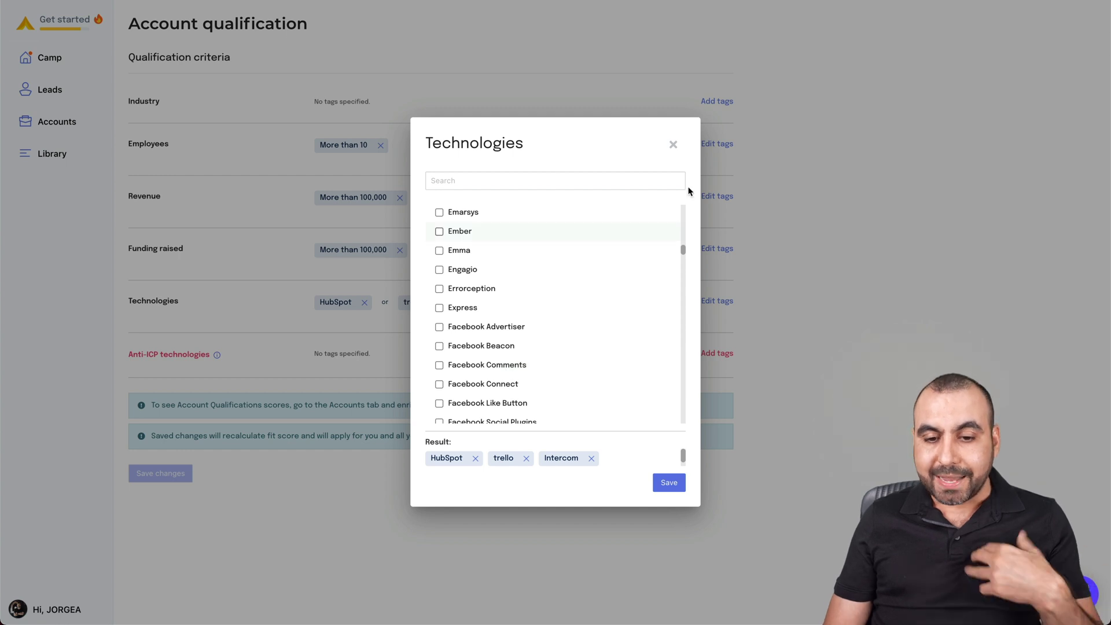
left_click(675, 145)
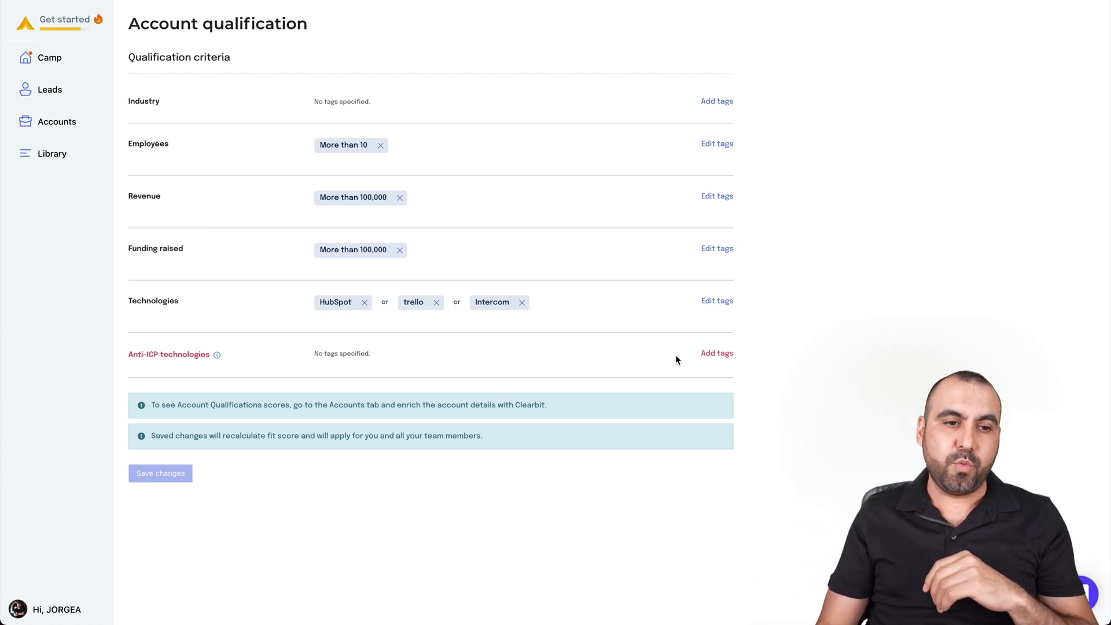
Open the ClickUp account page from its lead in the leads list and examine its qualification score and matching criteria.
left_click(53, 97)
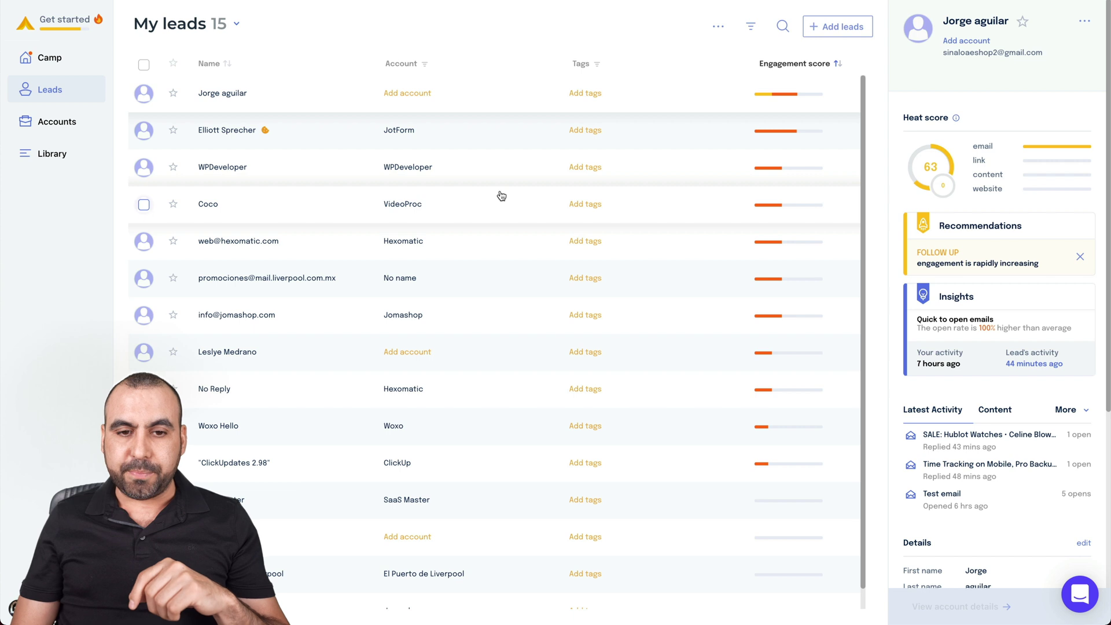
left_click(438, 468)
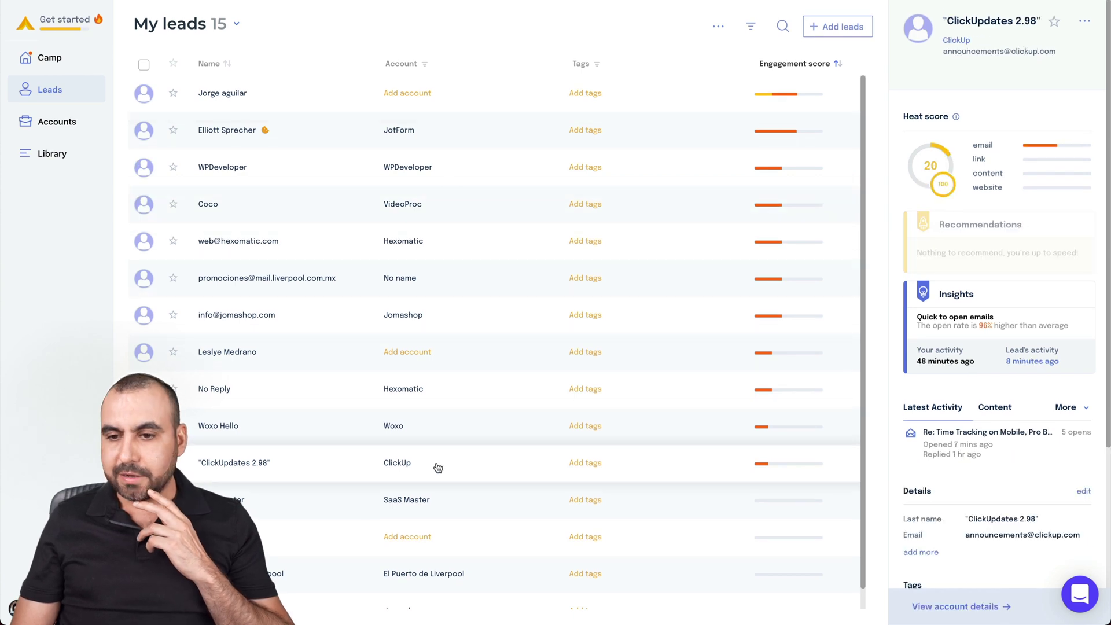
left_click(957, 40)
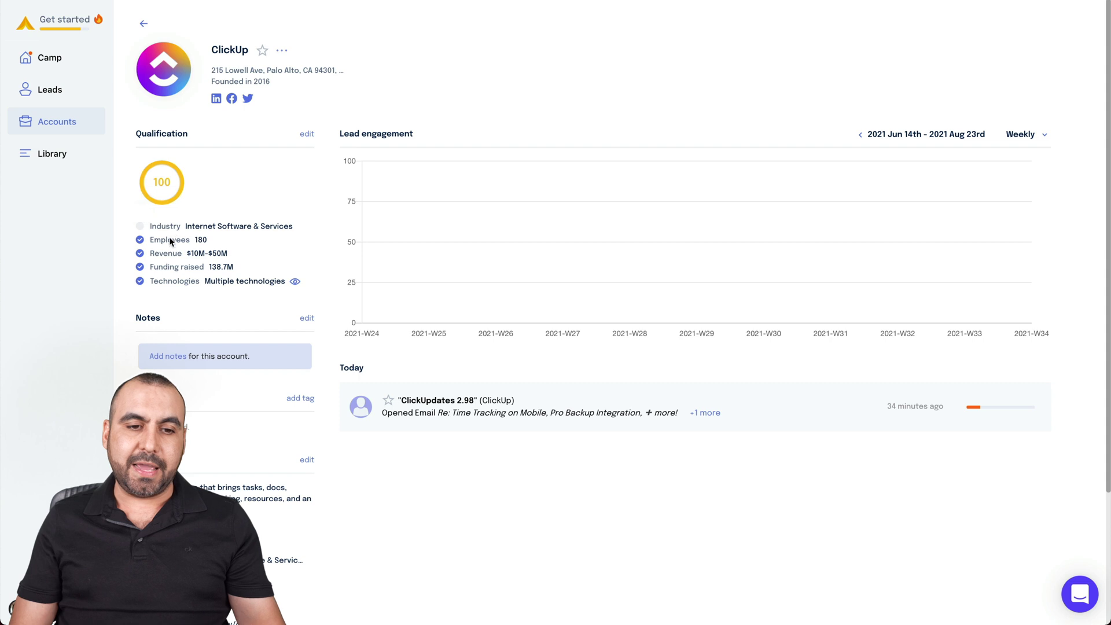
mouse_move(164, 244)
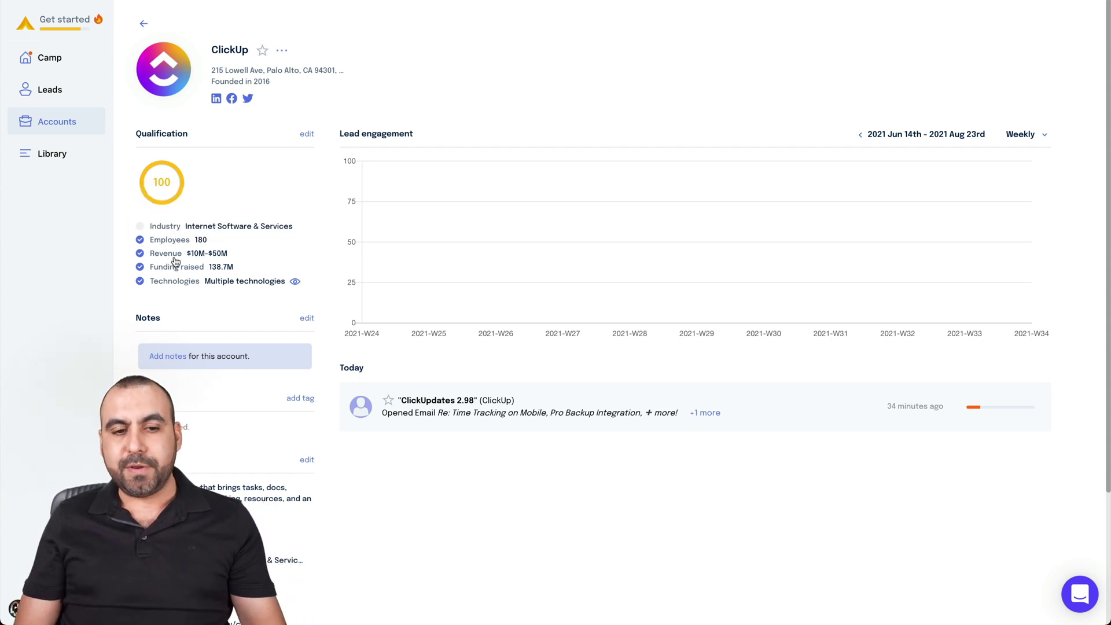
mouse_move(199, 260)
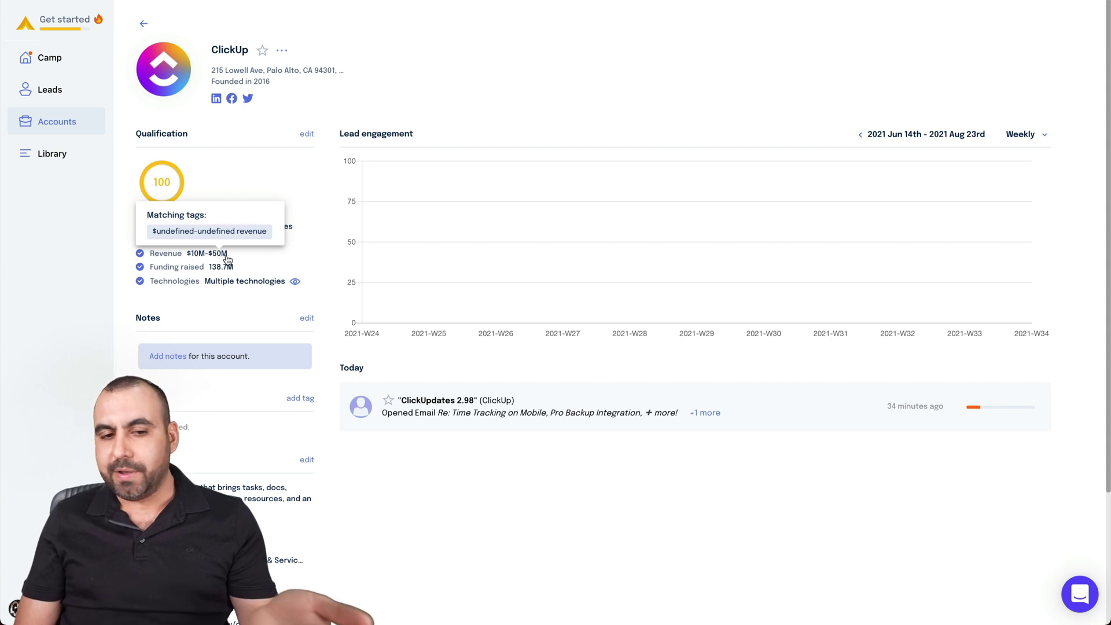
mouse_move(250, 268)
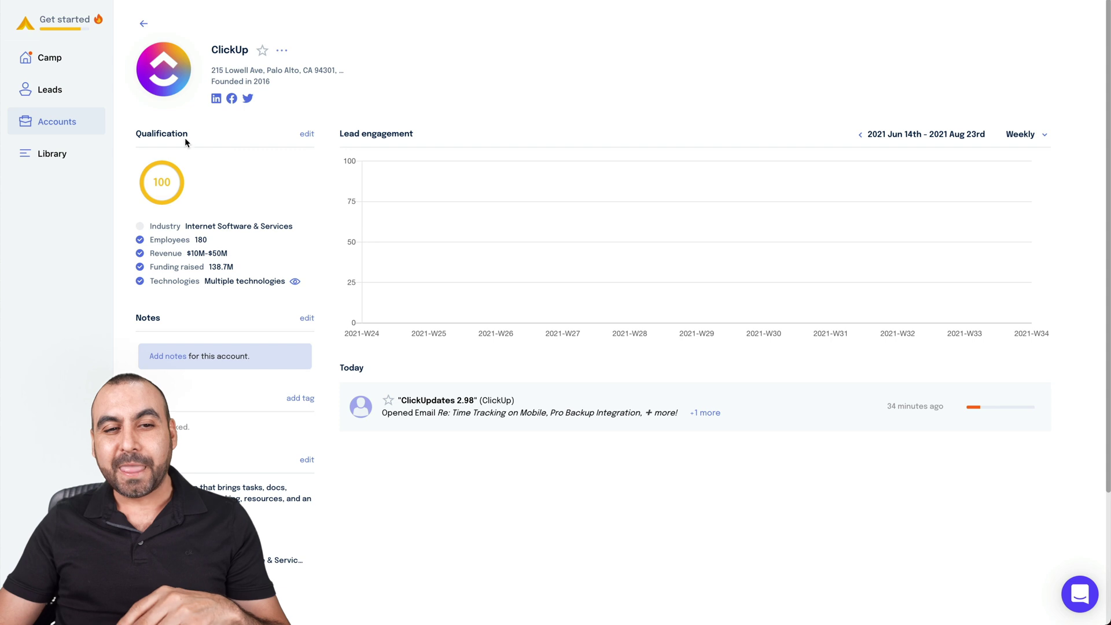
Review the first lead's follow-up recommendation and the engagement scores in the leads list, and open the content library.
left_click(55, 99)
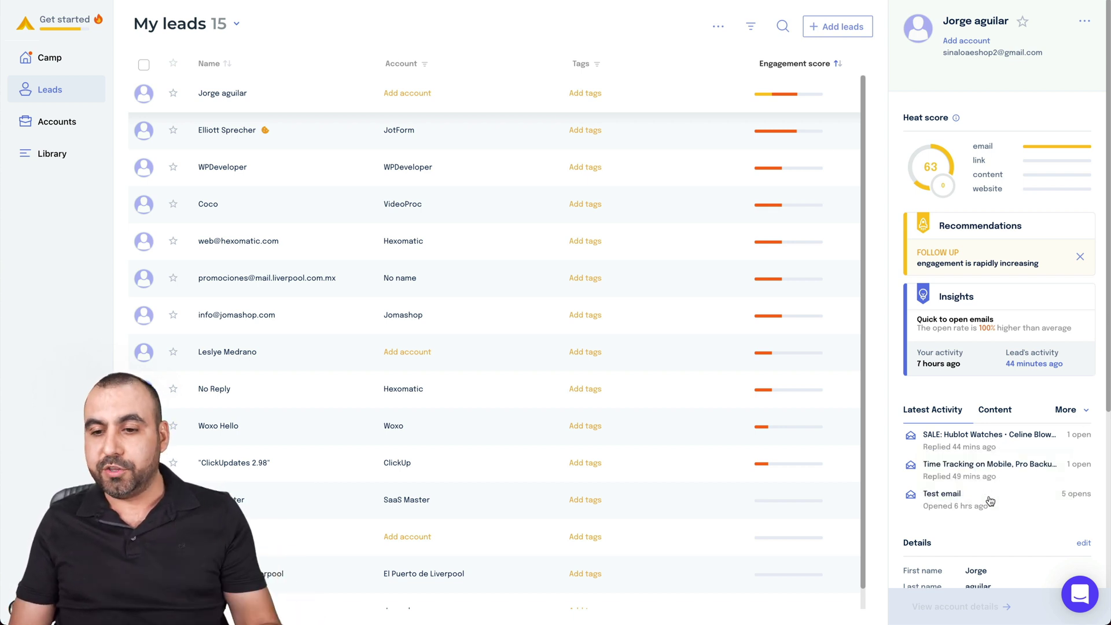
left_click_drag(919, 263, 1035, 266)
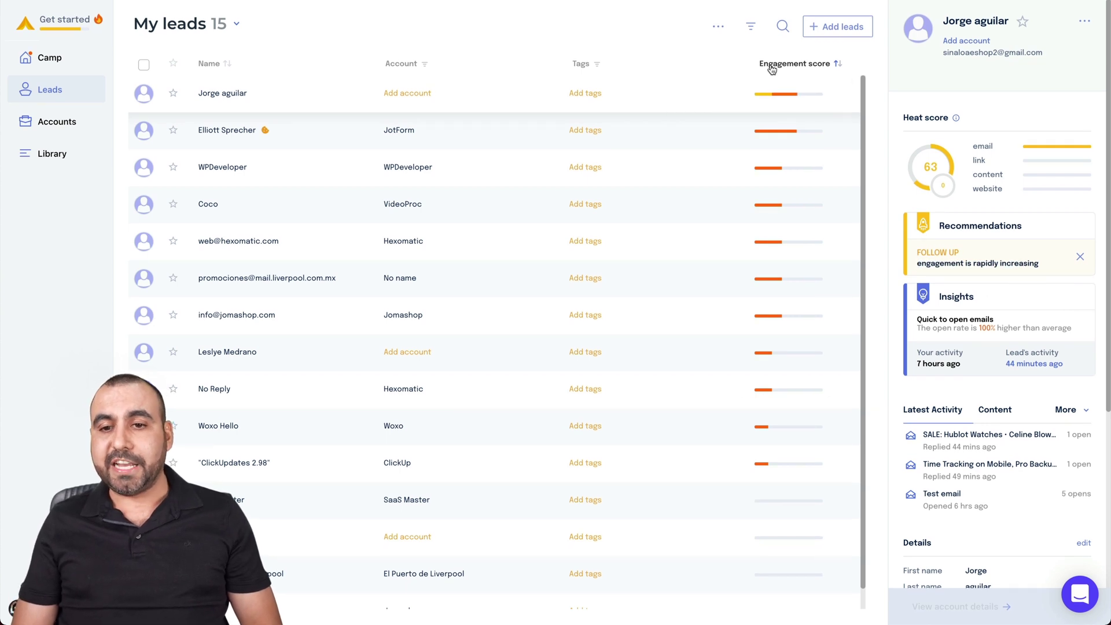
mouse_move(781, 139)
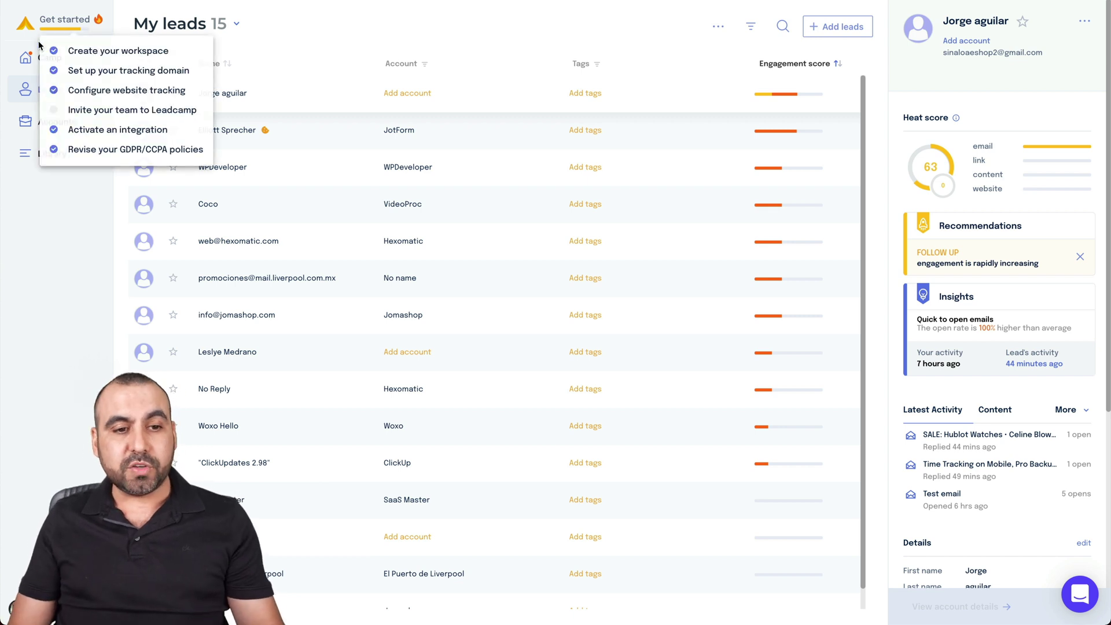
left_click(52, 154)
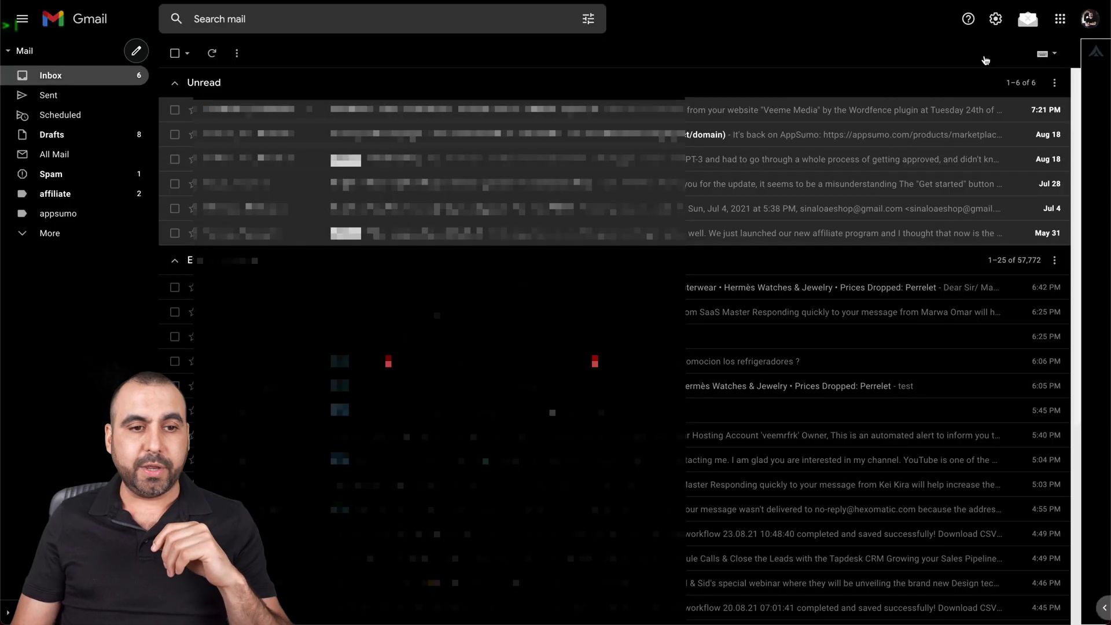
Switch to Gmail, start a new message and enter the recipient's email address.
left_click(137, 51)
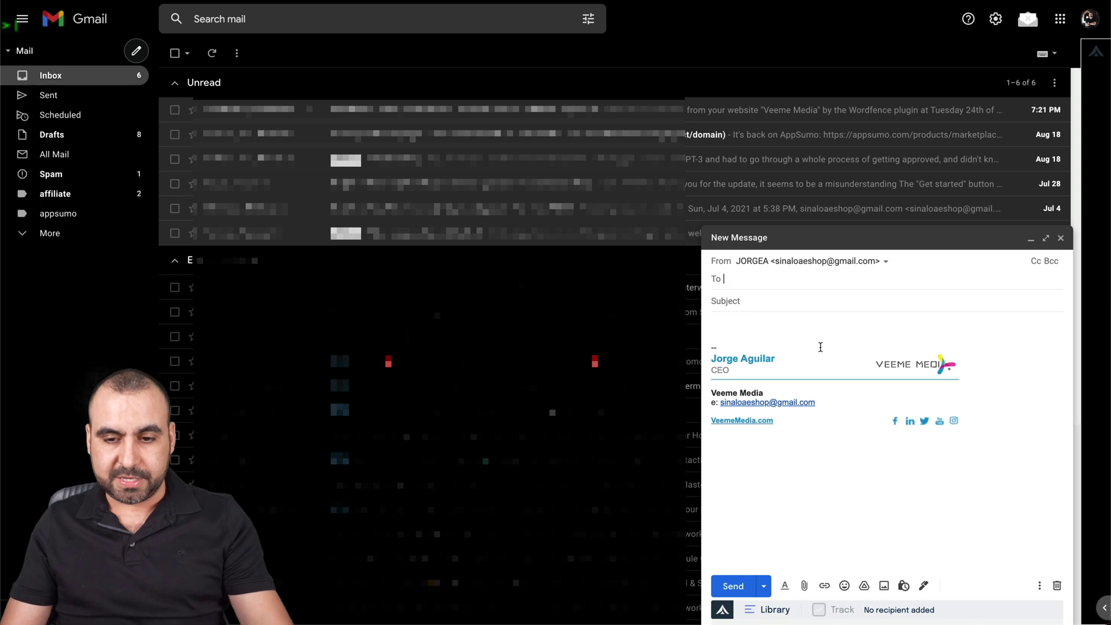
key("ctrl+v")
key("Return")
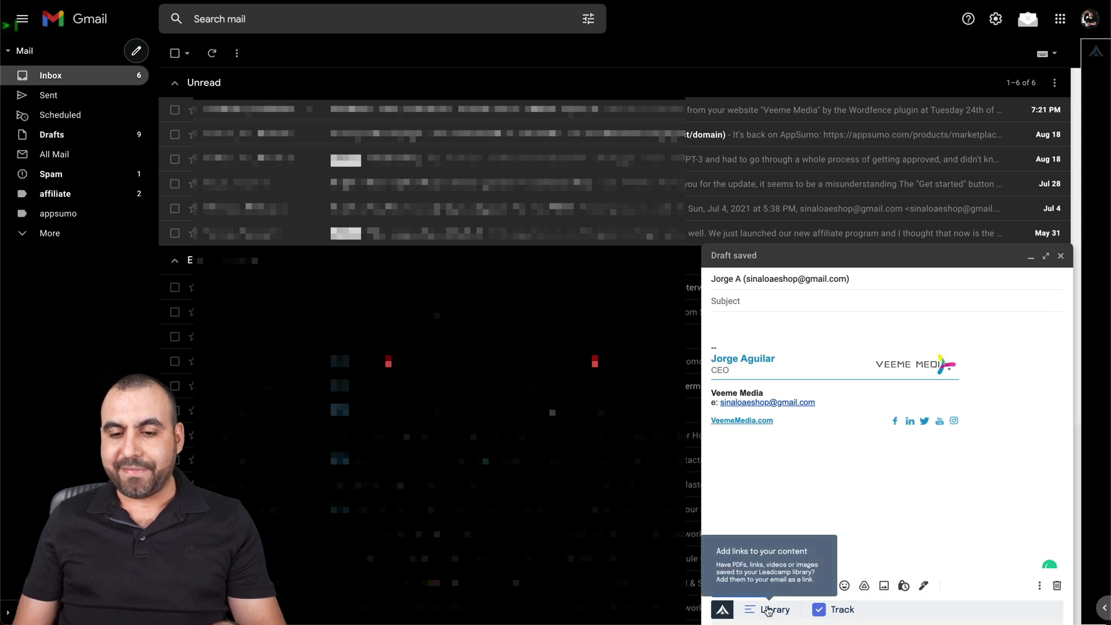
Insert the T12nXGRP library item into the email as a link with a preview, and switch email tracking off and on again.
left_click(768, 610)
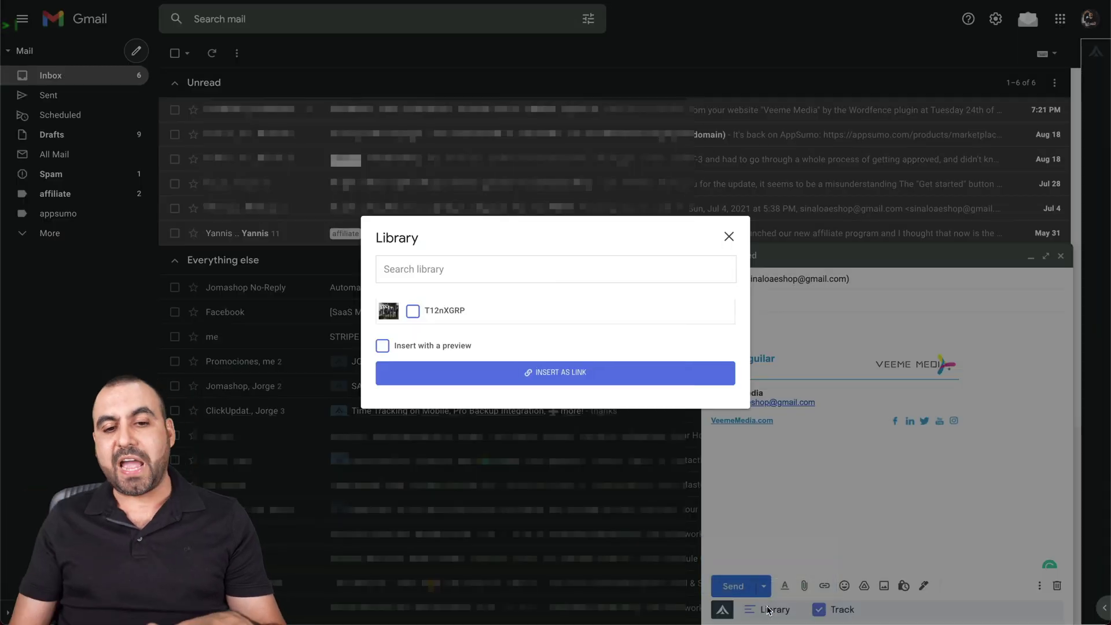
left_click(413, 311)
left_click(384, 346)
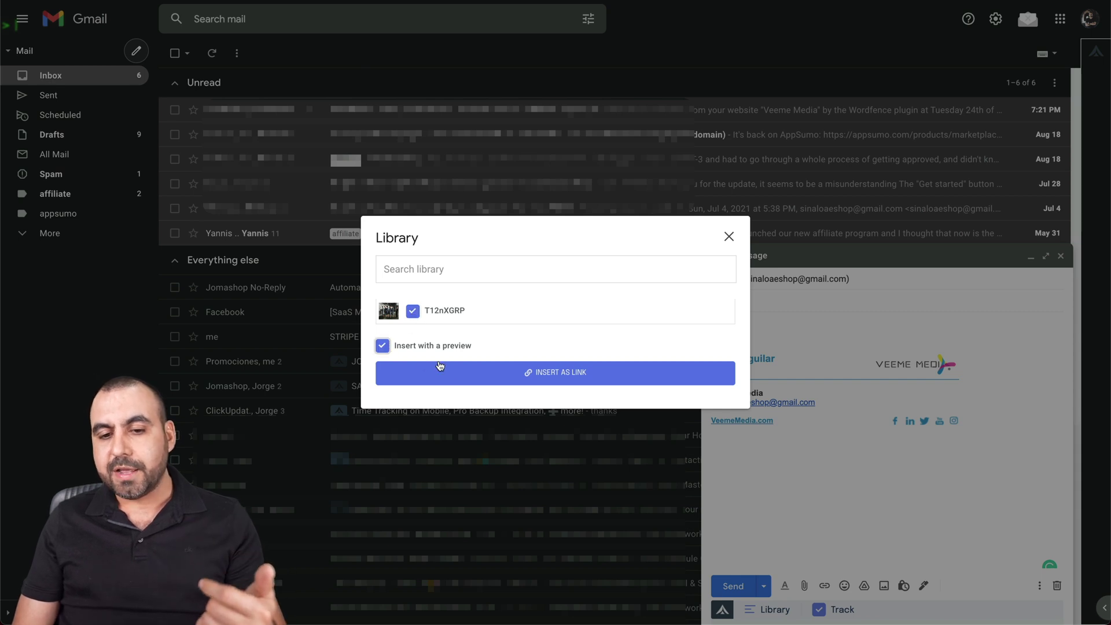
left_click(518, 374)
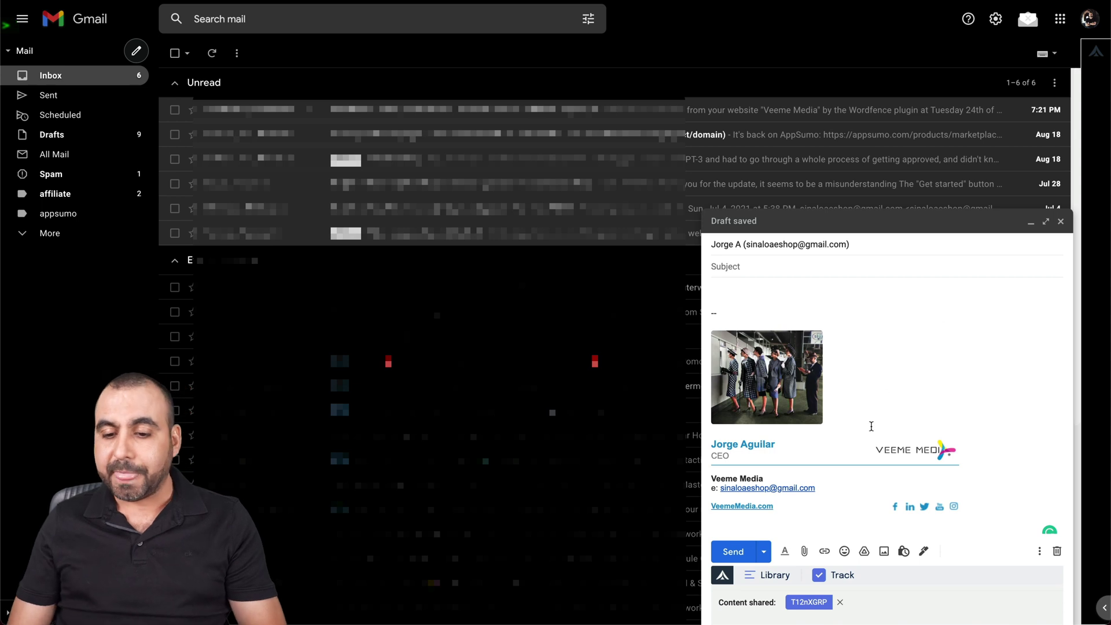
left_click(819, 576)
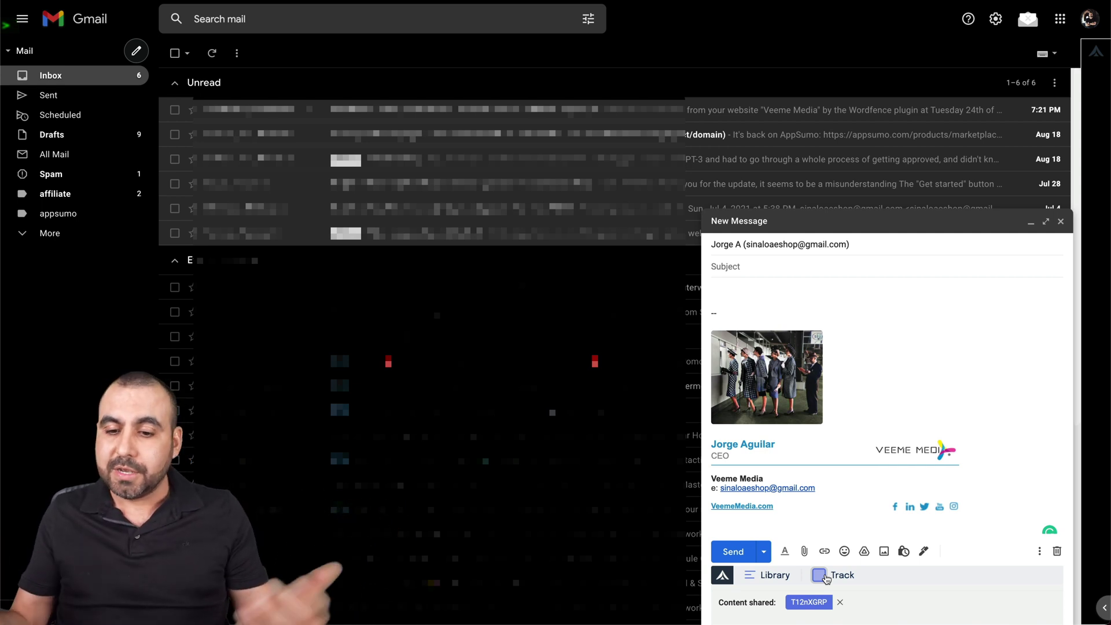
left_click(820, 576)
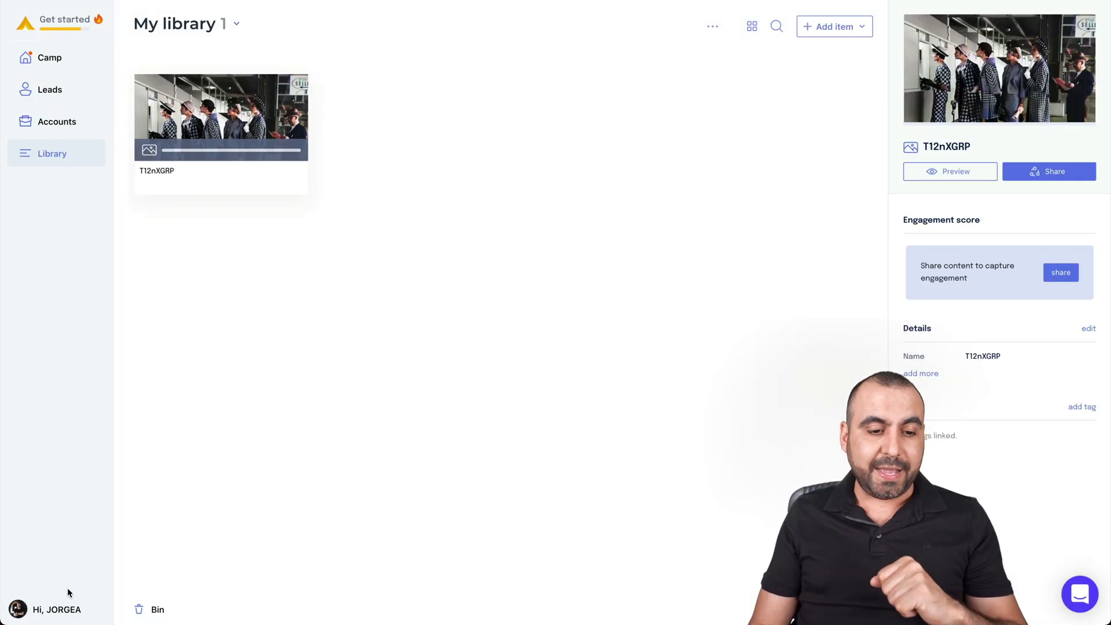
Switch to Leadcamp, open the tracking settings and review the custom tracking domain and the website tracking snippet.
left_click(55, 609)
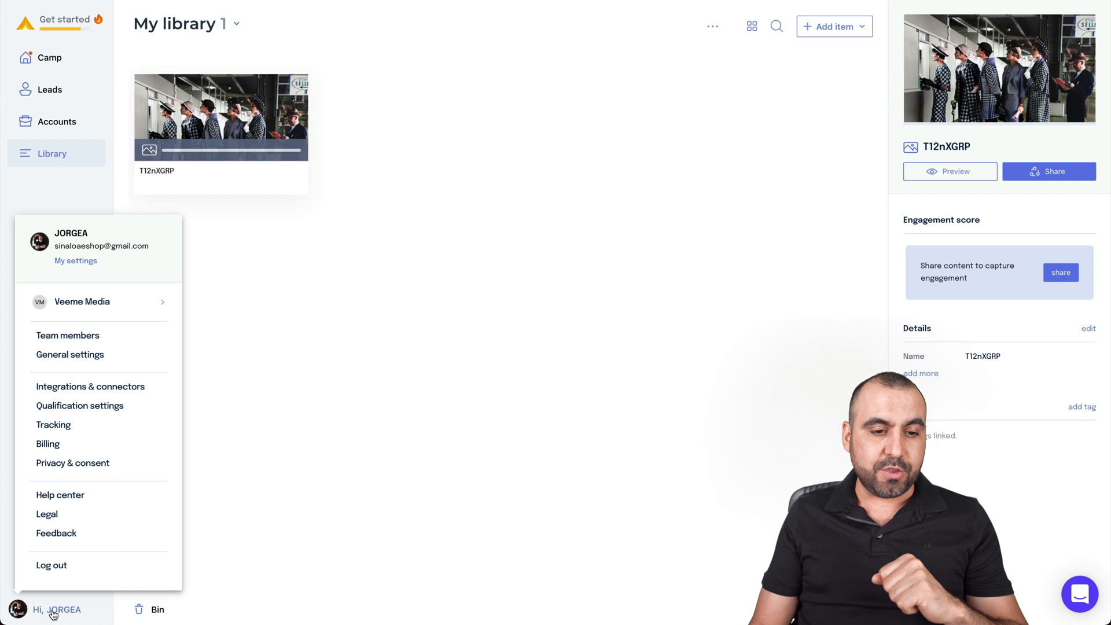
left_click(67, 427)
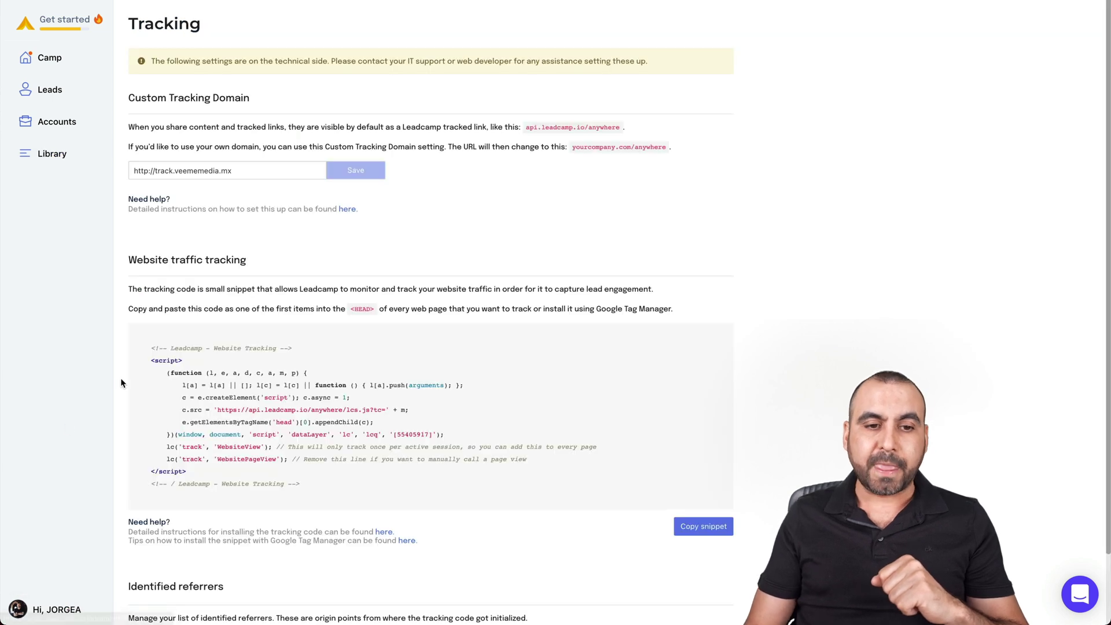
left_click(147, 169)
triple_click(147, 169)
left_click(490, 177)
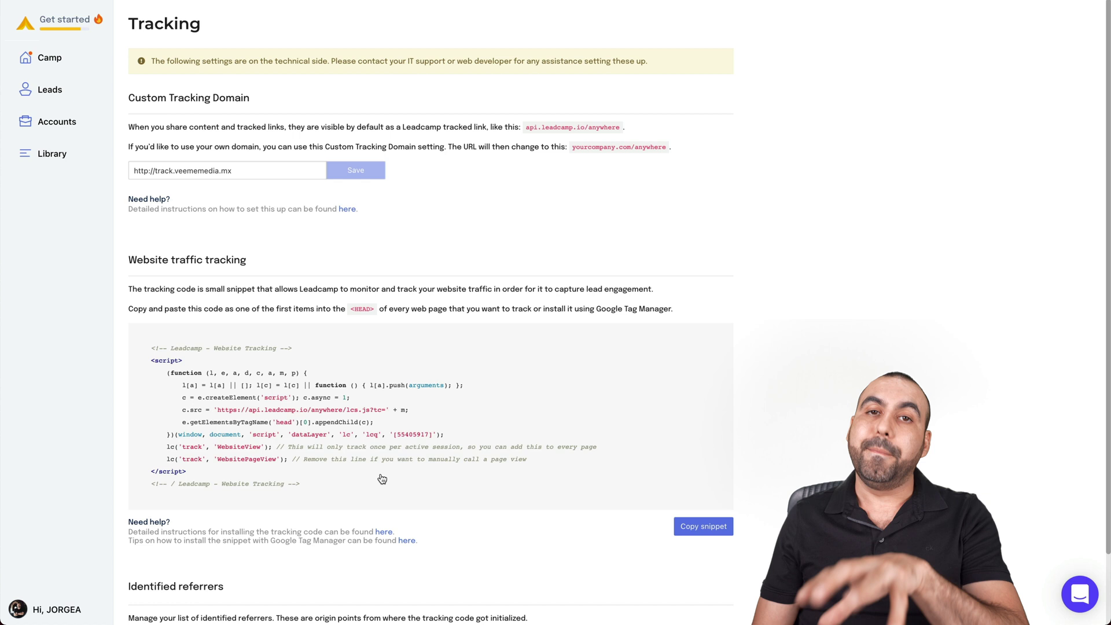
Open the privacy and consent settings, compare the Beginner and GDPR Hardcore tier requirements, and reselect the Rogue tier without saving.
left_click(44, 610)
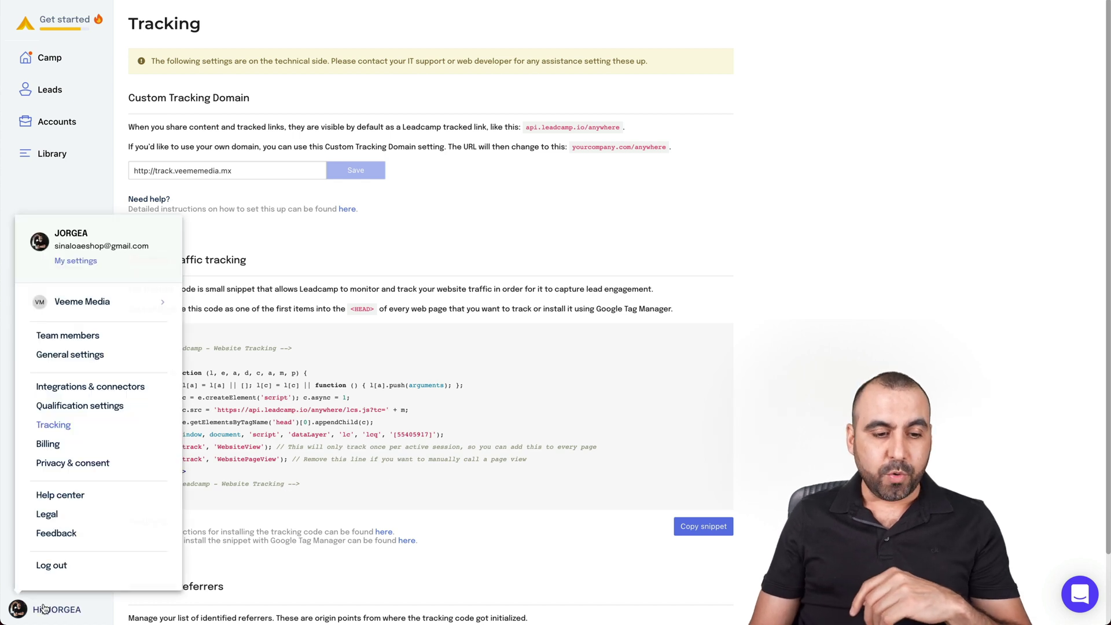
left_click(85, 465)
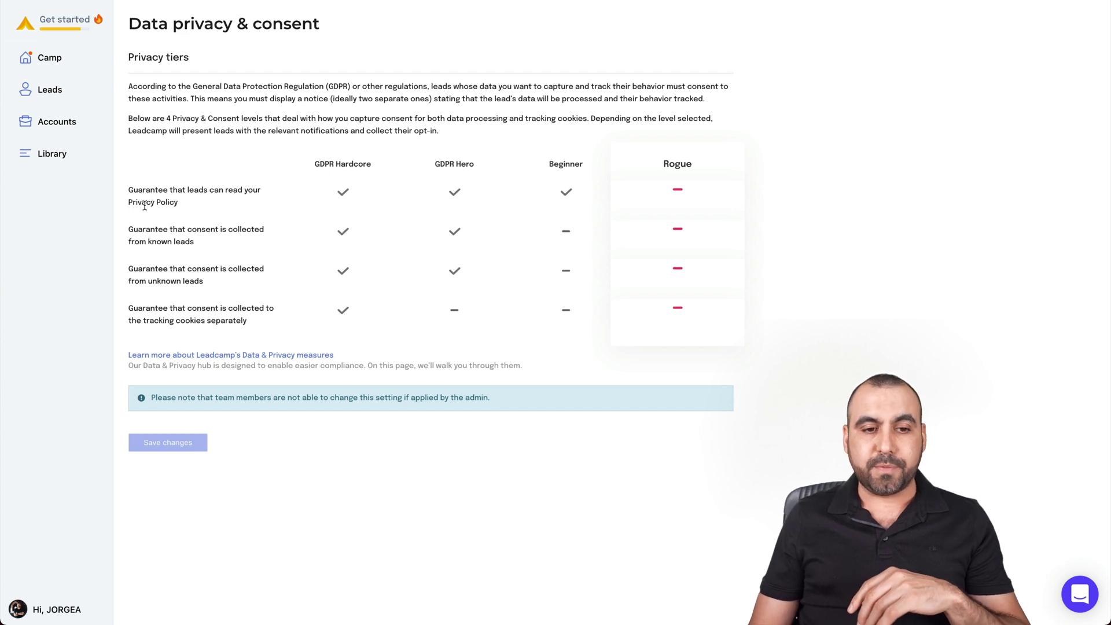
left_click(595, 214)
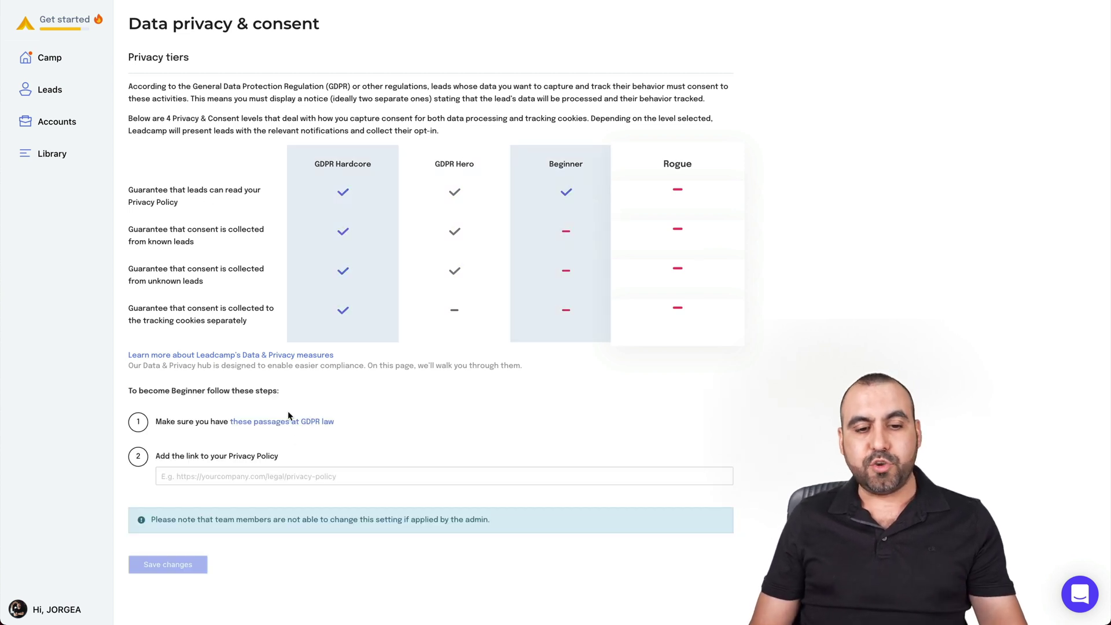
left_click(447, 259)
left_click(380, 240)
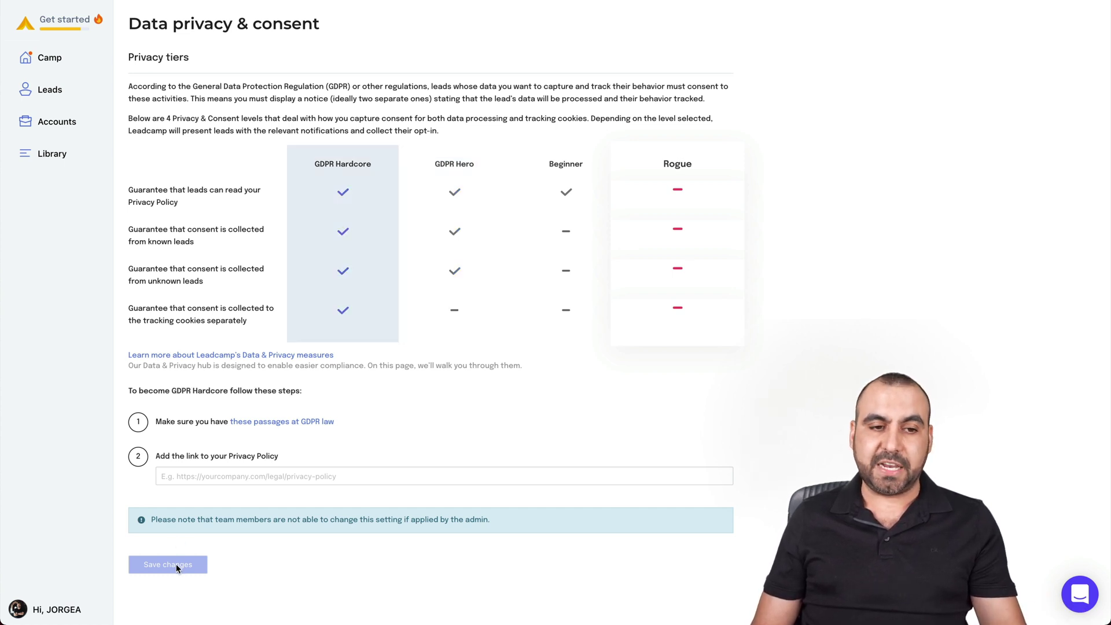
left_click(702, 231)
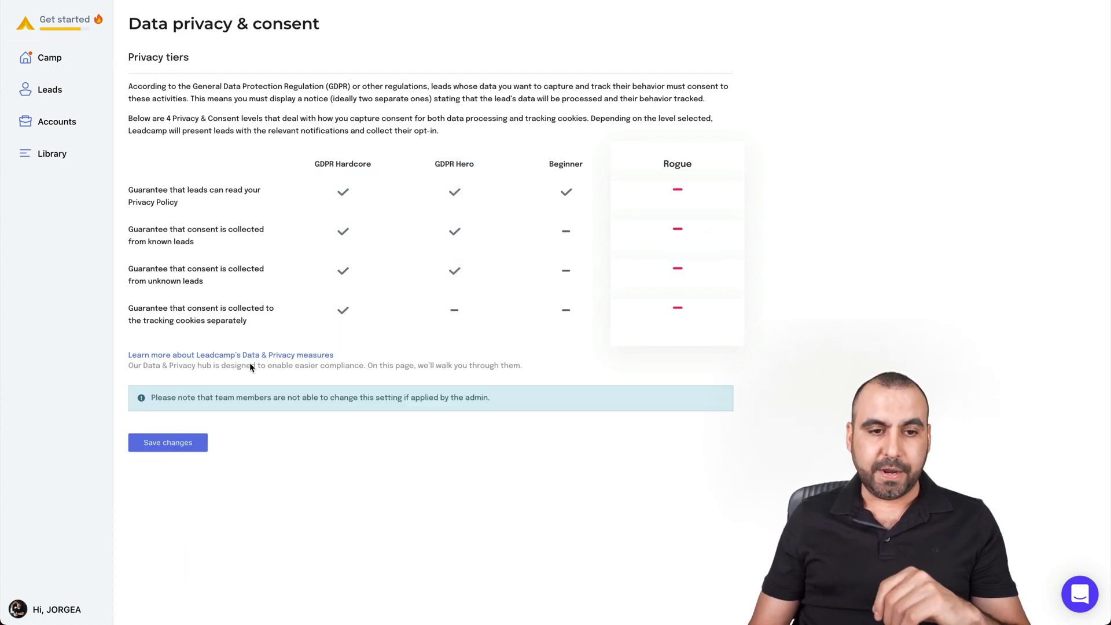
Open Leadcamp's integrations and connectors, switch to the Zapier editor and review the trigger events offered for Leadcamp.
left_click(26, 609)
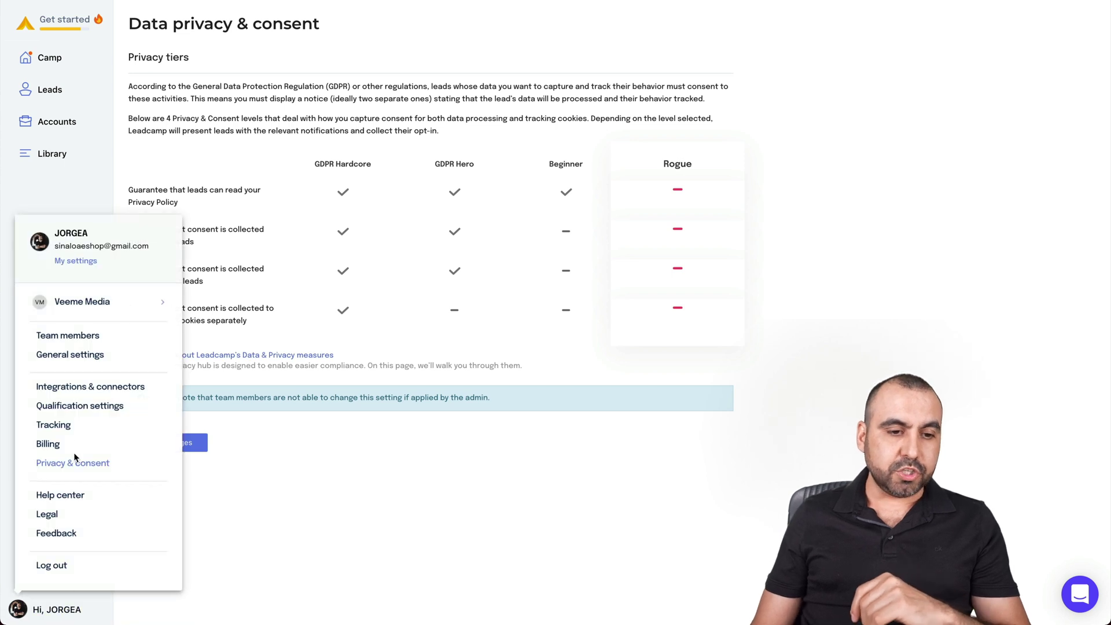
left_click(126, 389)
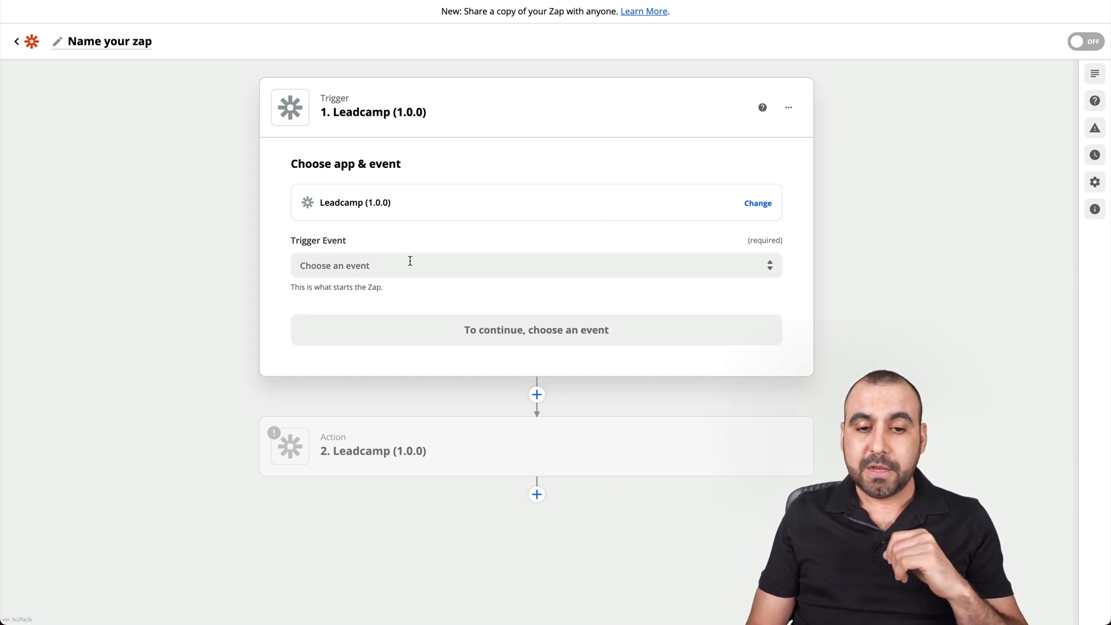
left_click(431, 268)
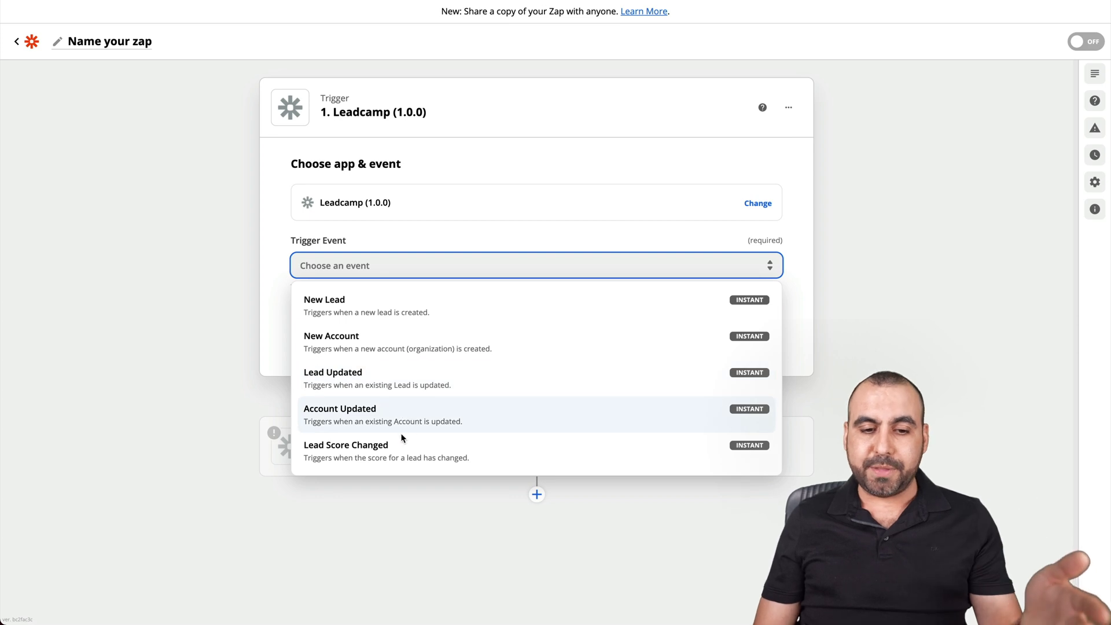
left_click(611, 561)
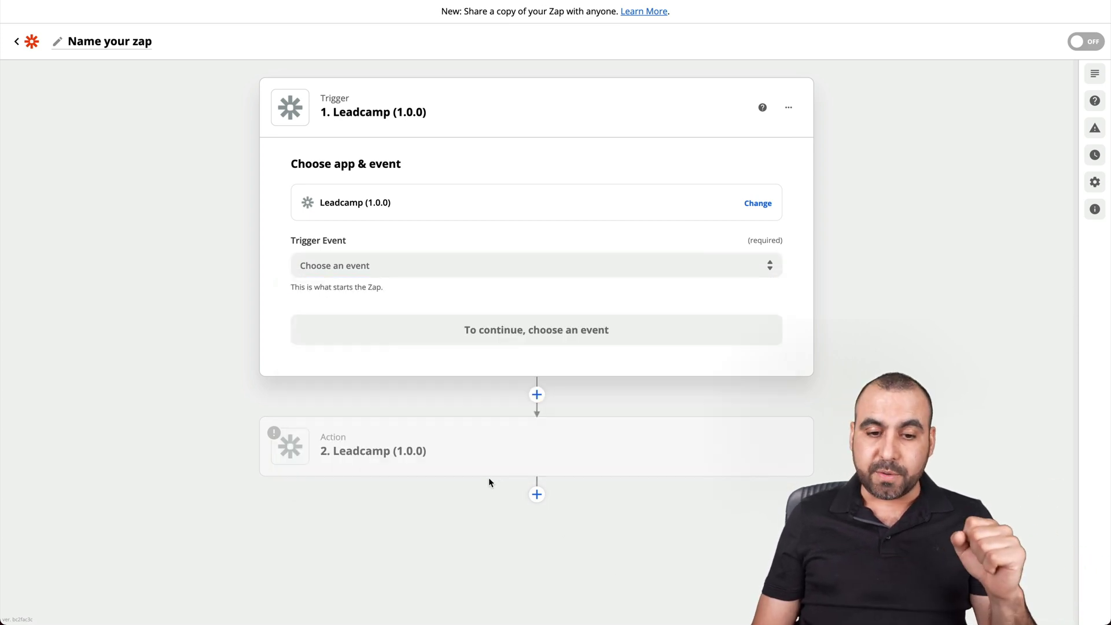
Open the Zap's Leadcamp action step and review its available action events without choosing one.
left_click(465, 457)
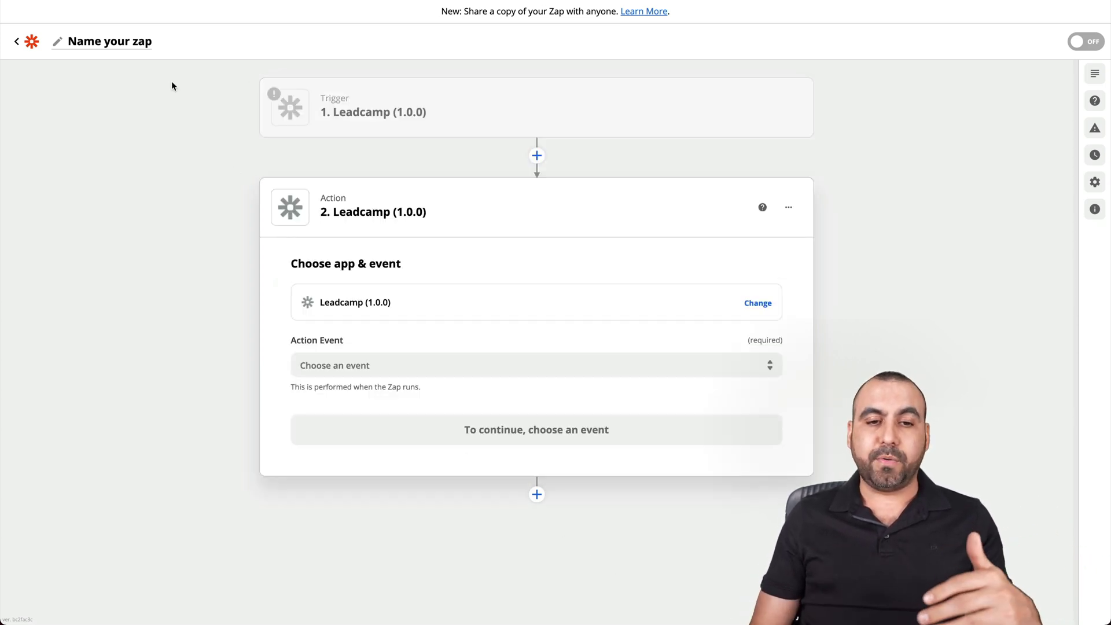
mouse_move(374, 116)
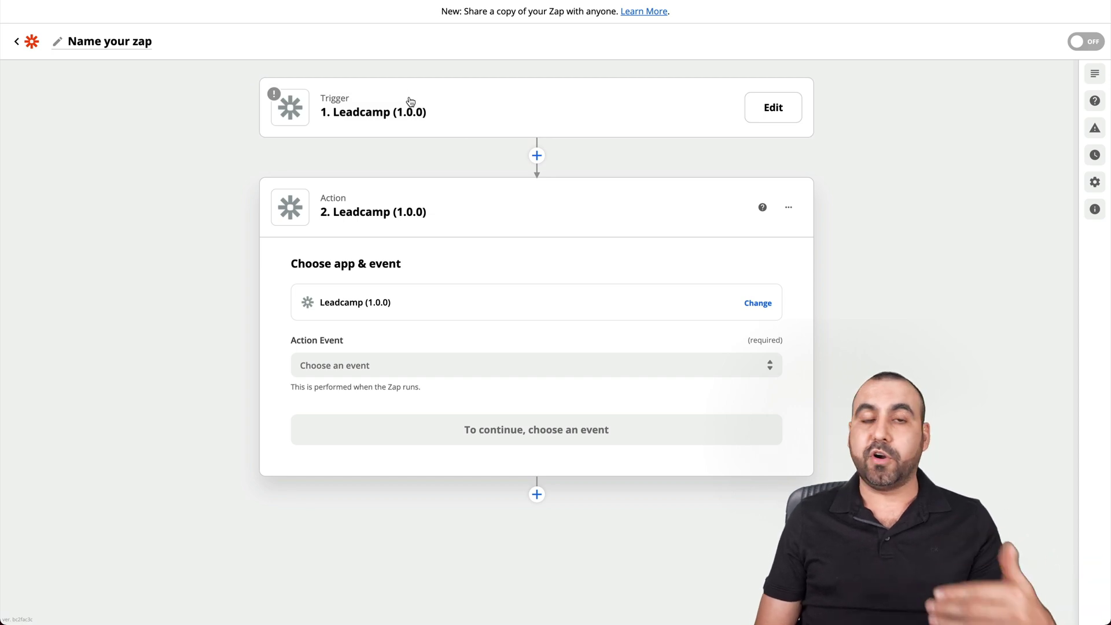
left_click(383, 366)
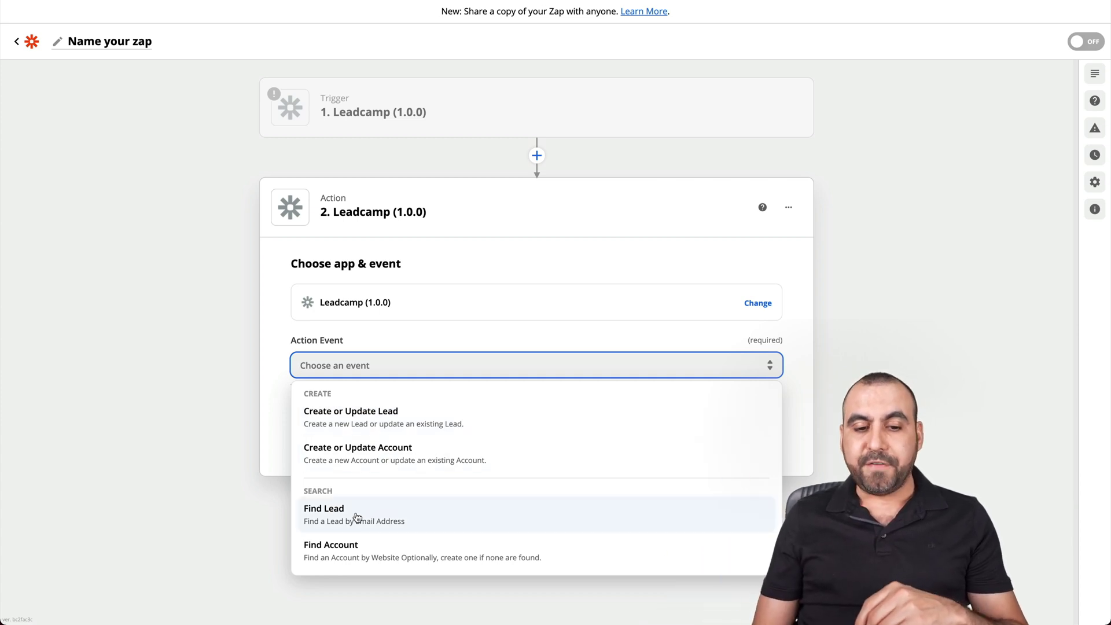
key("Escape")
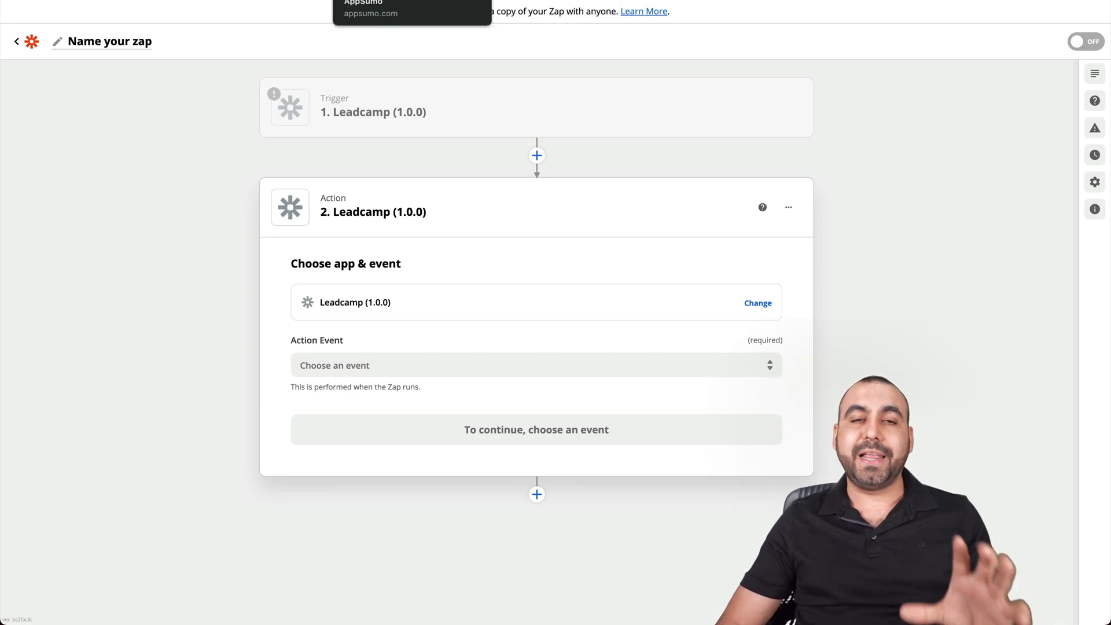
Switch to Leadcamp, read the support conversation's reply about custom stages and email notifications, and close the chat.
left_click(370, 0)
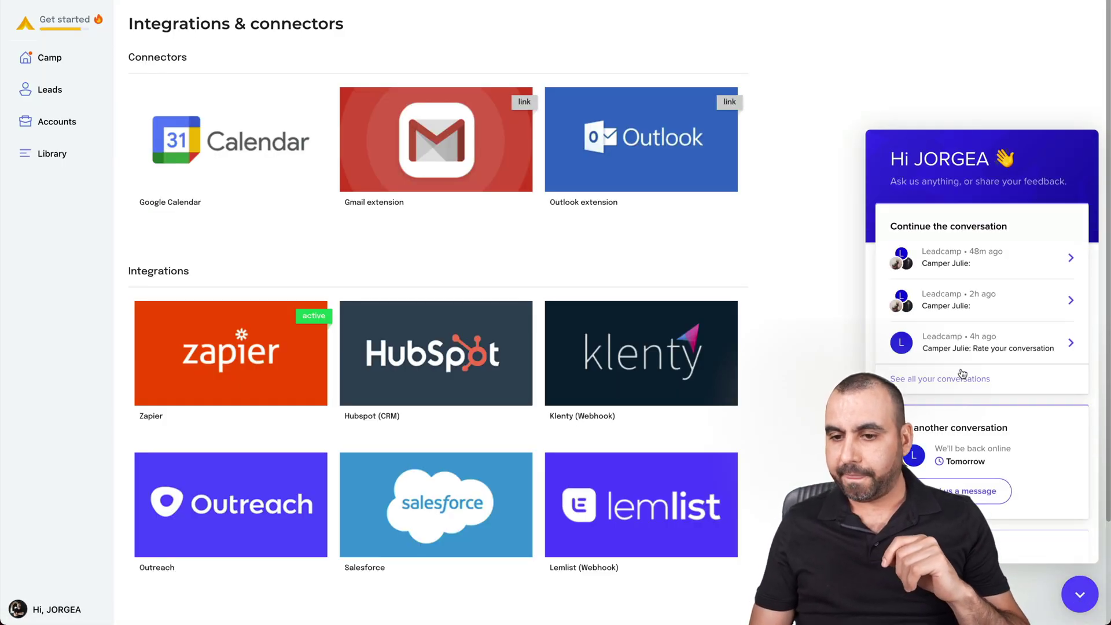
left_click(945, 345)
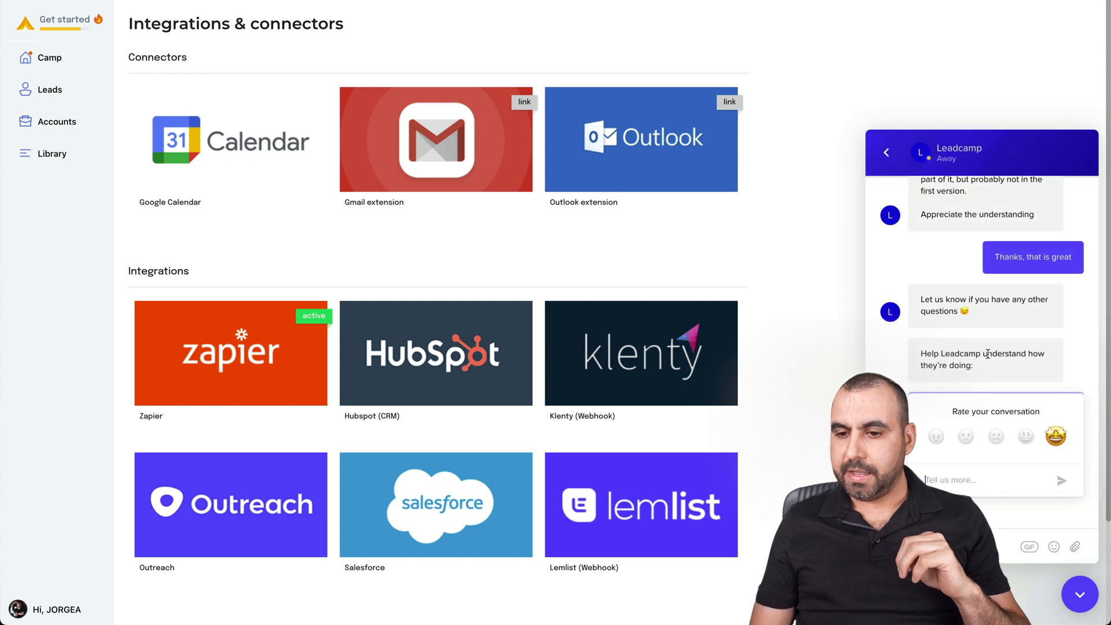
scroll(986, 358, "up", 3)
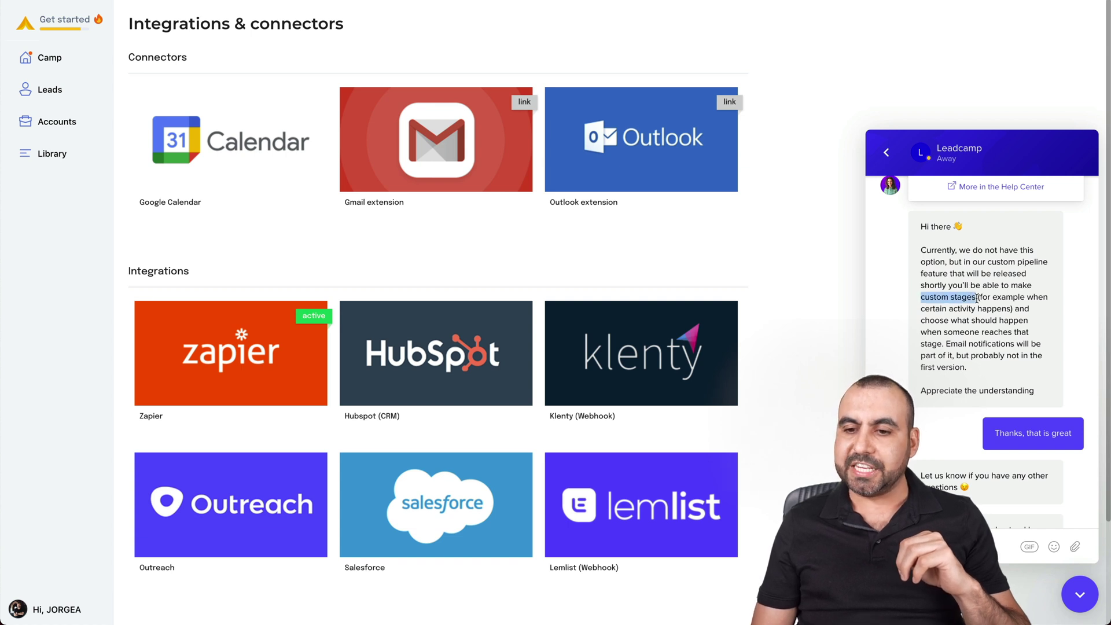
left_click_drag(977, 299, 921, 300)
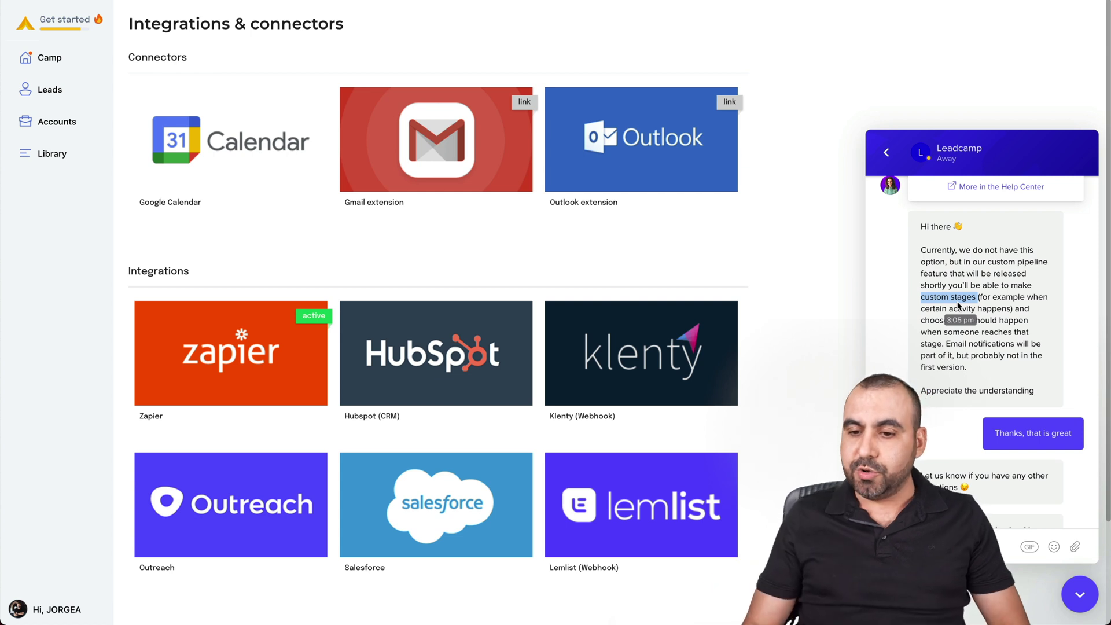
left_click(966, 351)
left_click_drag(948, 351, 1052, 358)
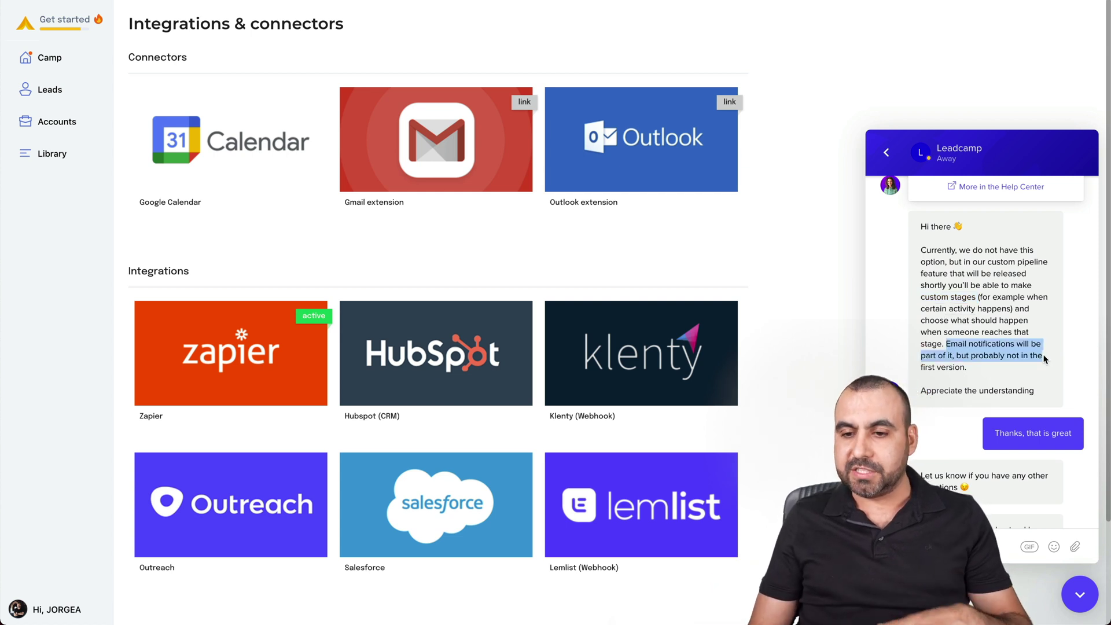
left_click(1044, 356)
left_click(1080, 594)
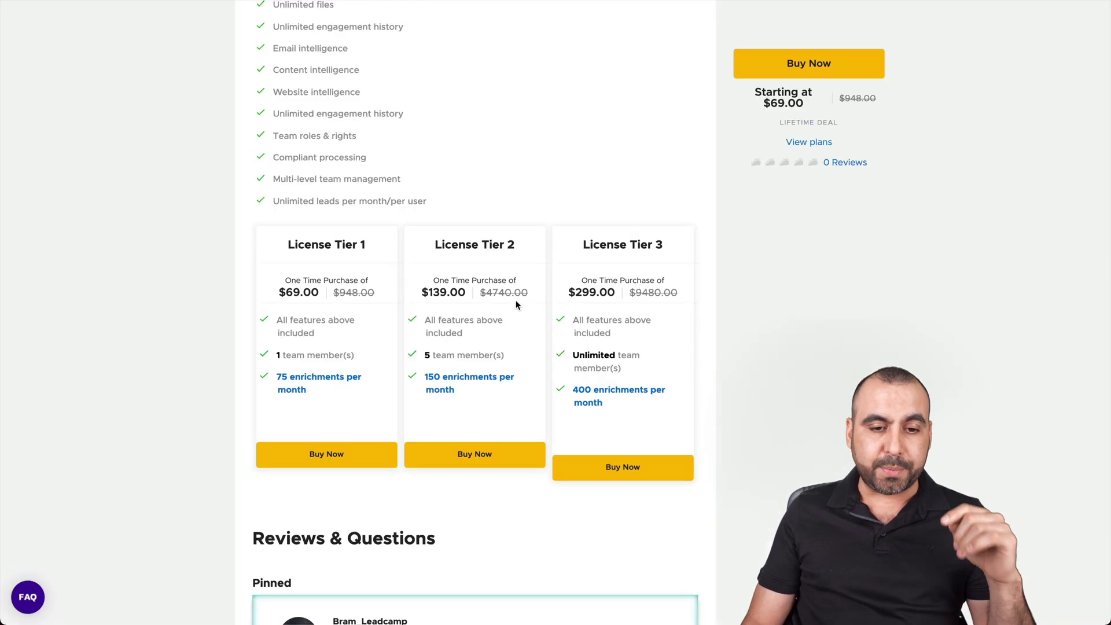
On the AppSumo deal page, open the roadmap link from the pinned answers and review the Roadmap section of Leadcamp's product portal.
scroll(515, 300, "down", 10)
scroll(516, 299, "down", 8)
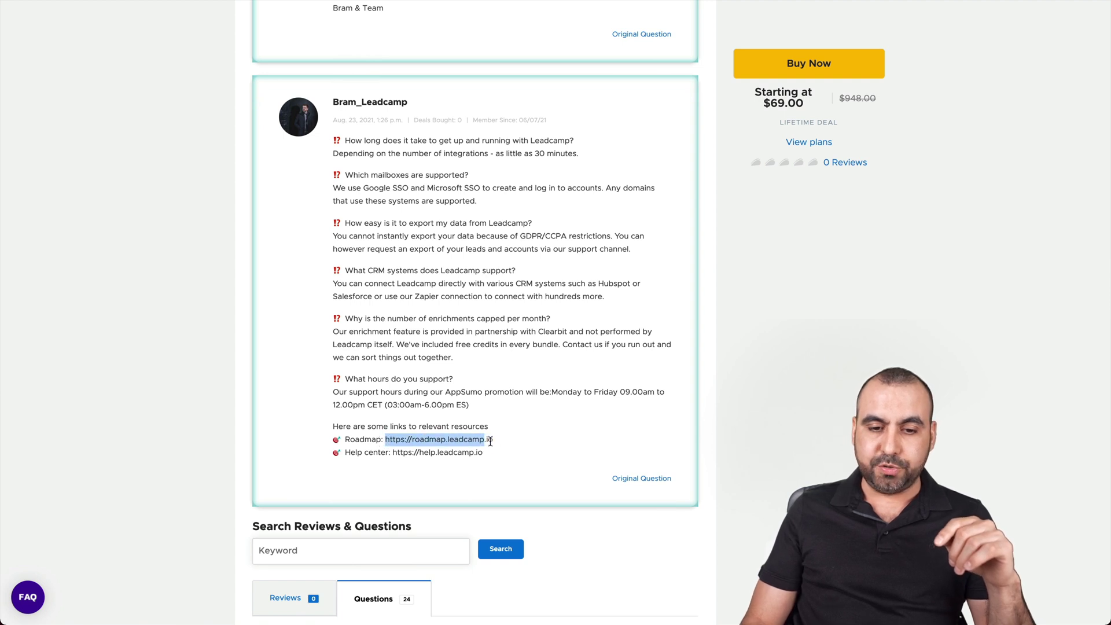
right_click(489, 441)
left_click(534, 470)
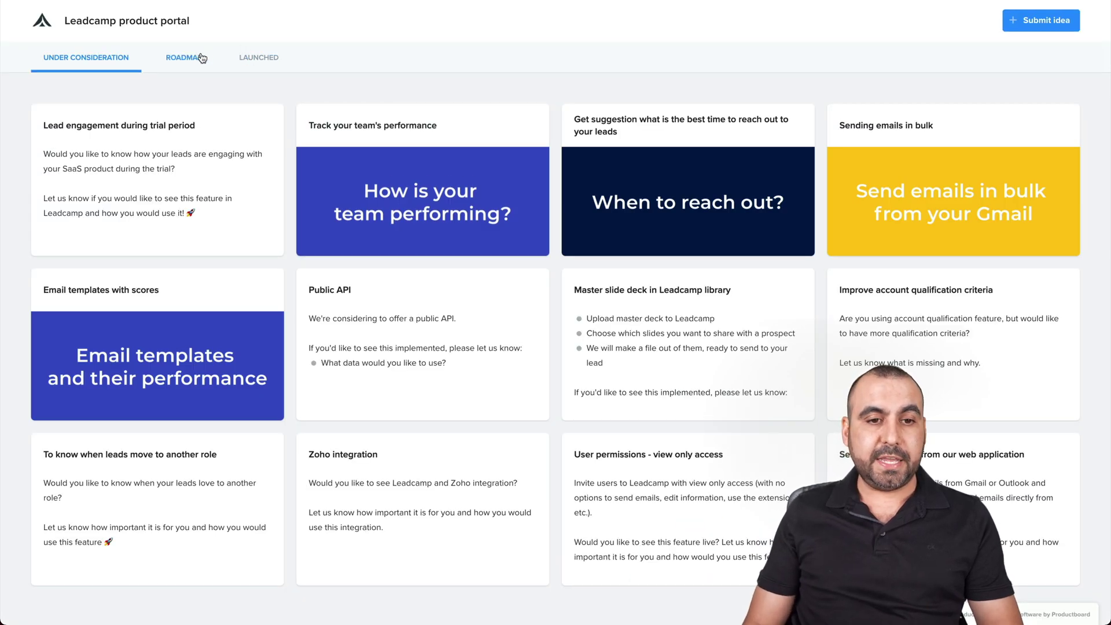
left_click(202, 58)
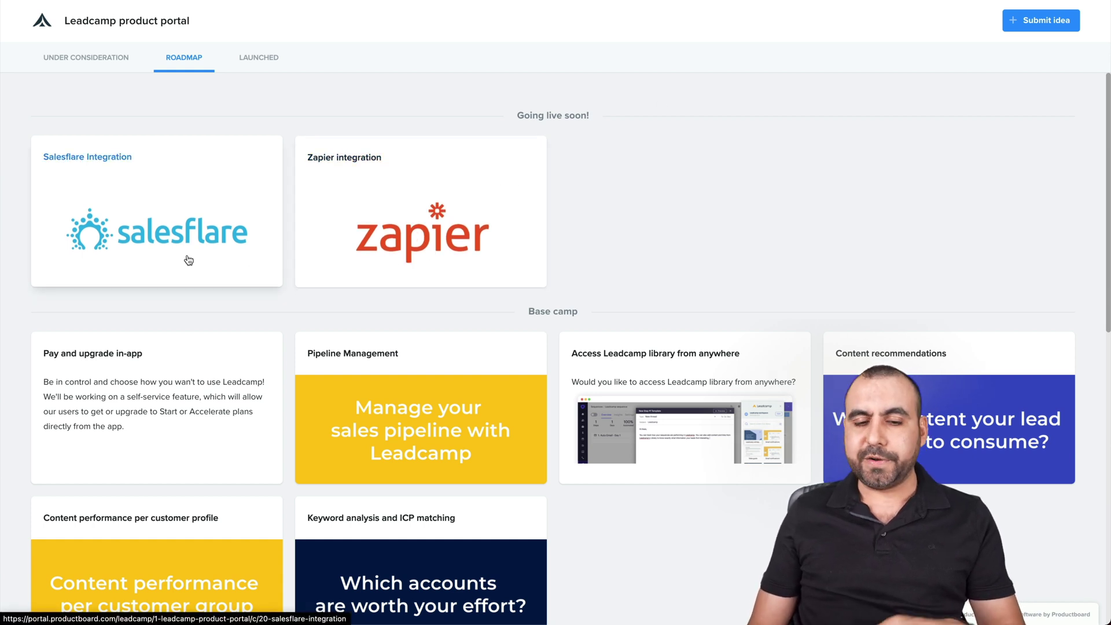
scroll(347, 293, "down", 3)
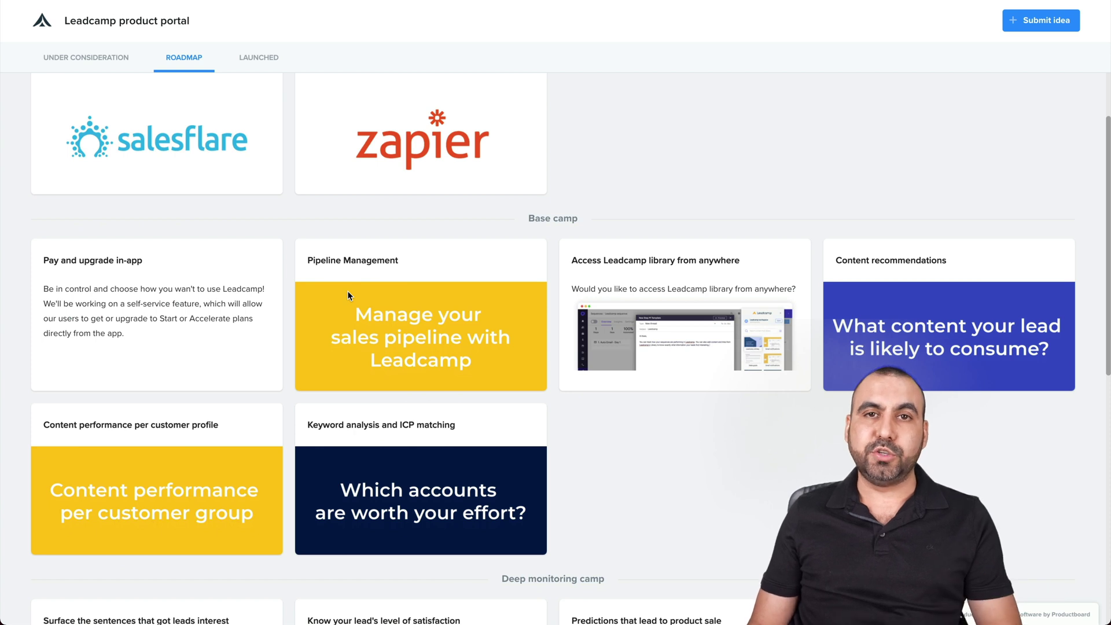